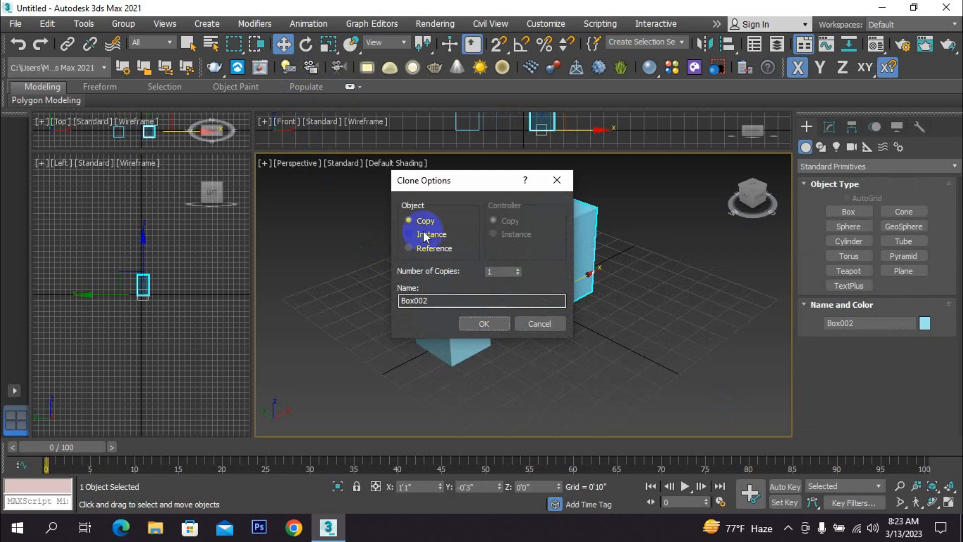
Step: Clone the box as one independent copy and turn on edged faces in the perspective view
click(483, 323)
middle_drag(583, 317, 599, 318)
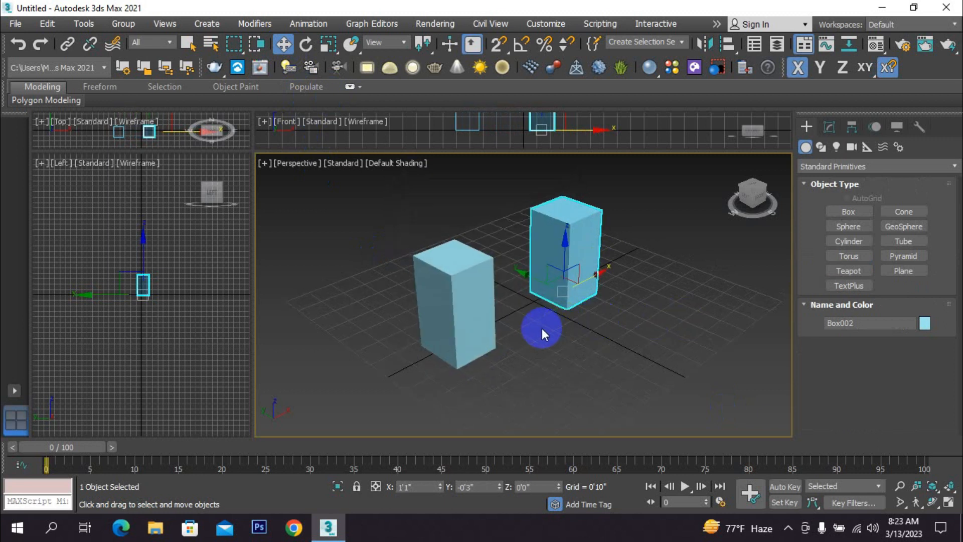
key(F4)
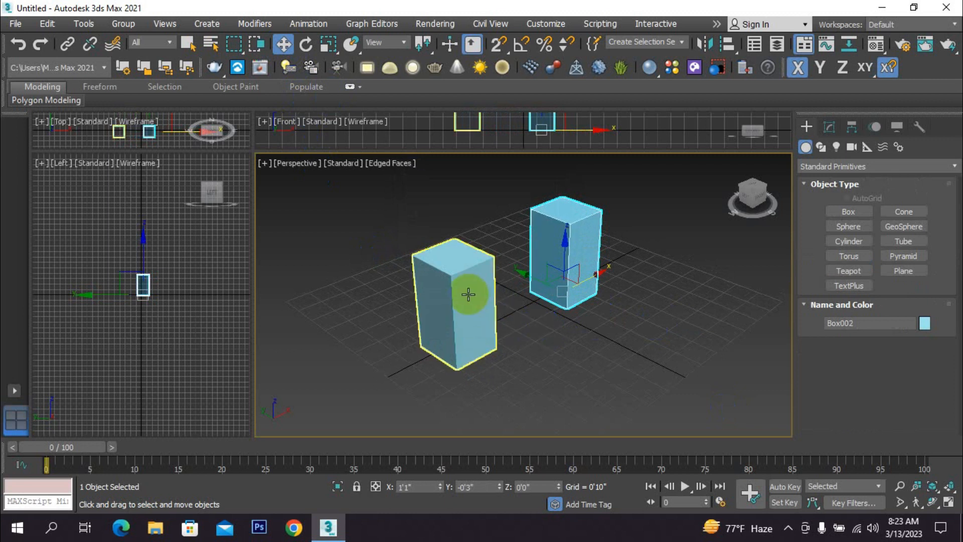
Step: Set the original front box's height segments to 2
scroll(453, 290, up, 2)
click(488, 305)
click(633, 261)
click(453, 276)
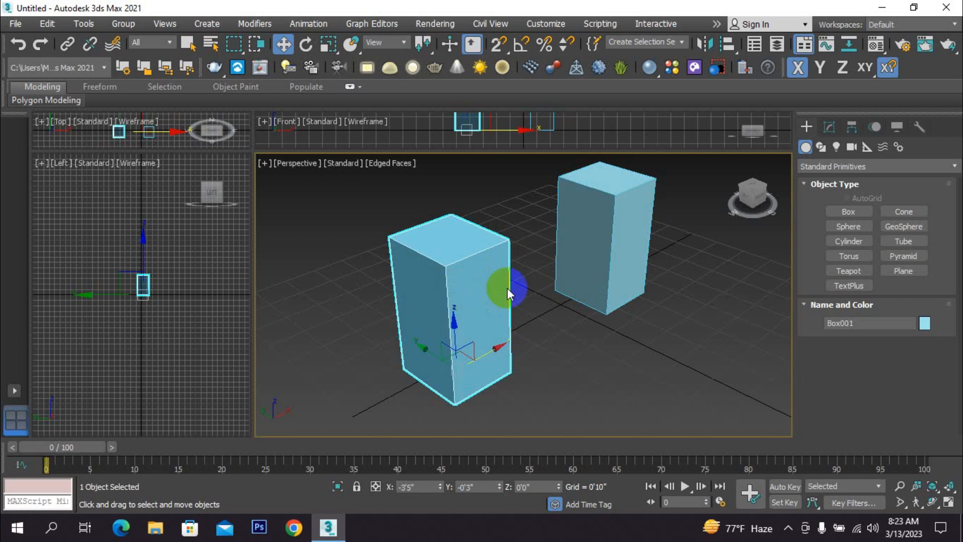
click(830, 129)
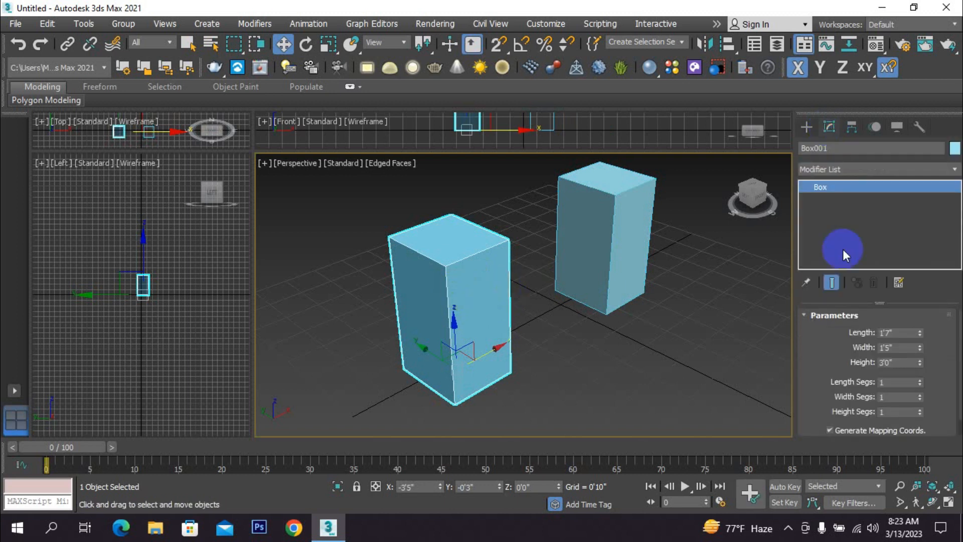
click(918, 410)
click(548, 371)
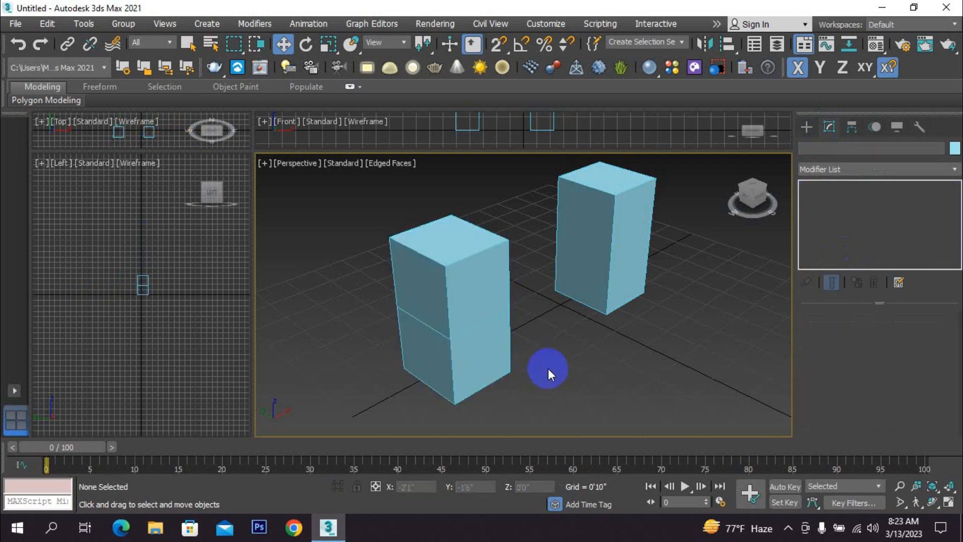
Step: Add an Edit Poly modifier on top of the front box
click(188, 43)
click(462, 305)
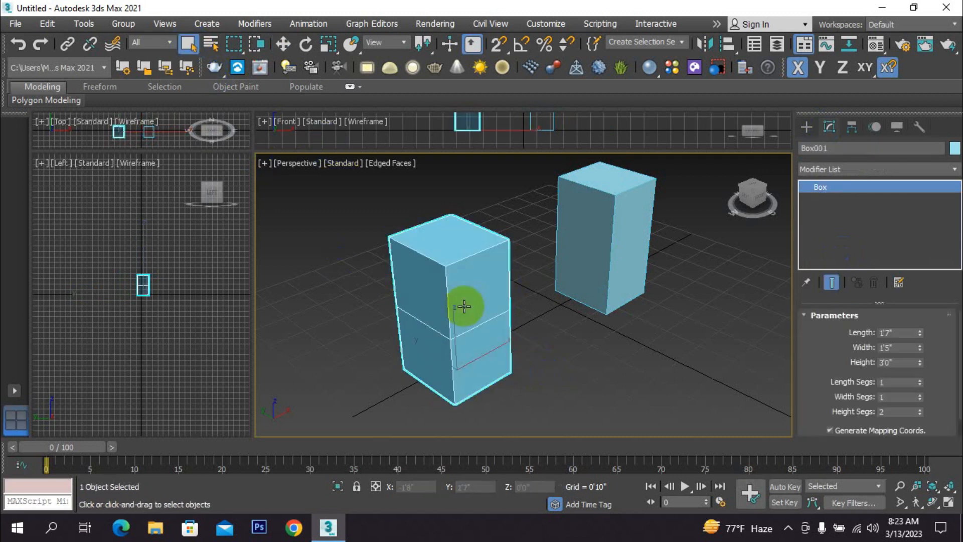
click(863, 171)
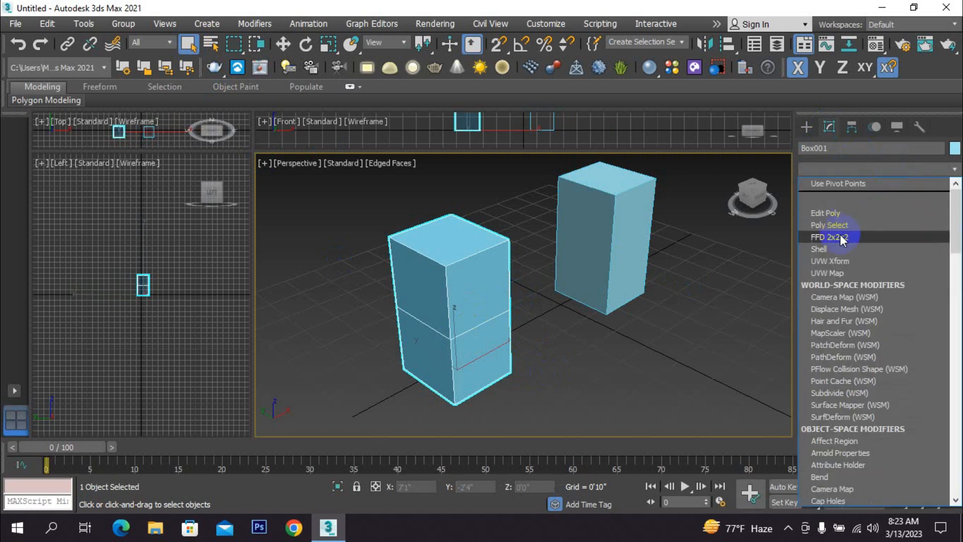
click(844, 212)
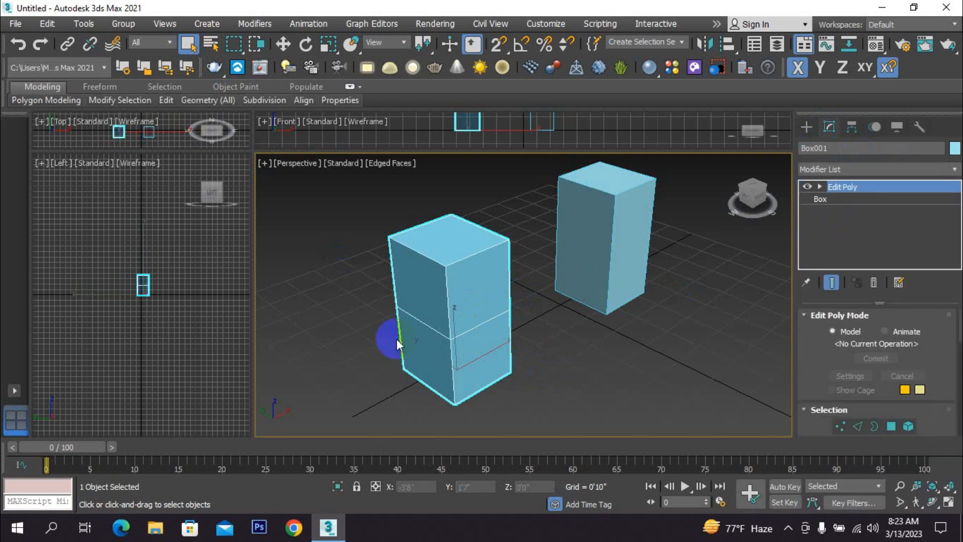
click(487, 327)
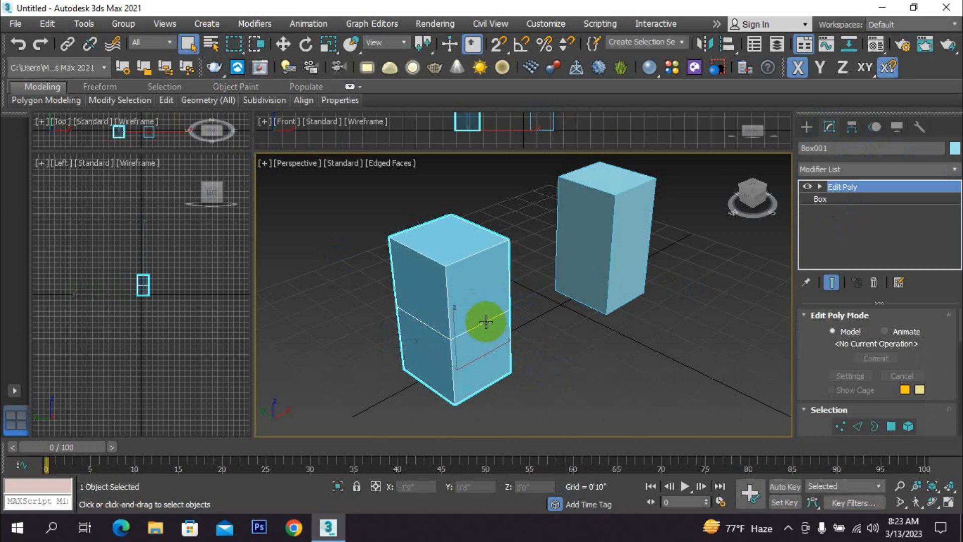
Step: Select the whole horizontal edge loop around the middle of the front box at edge level
click(860, 425)
scroll(859, 422, down, 1)
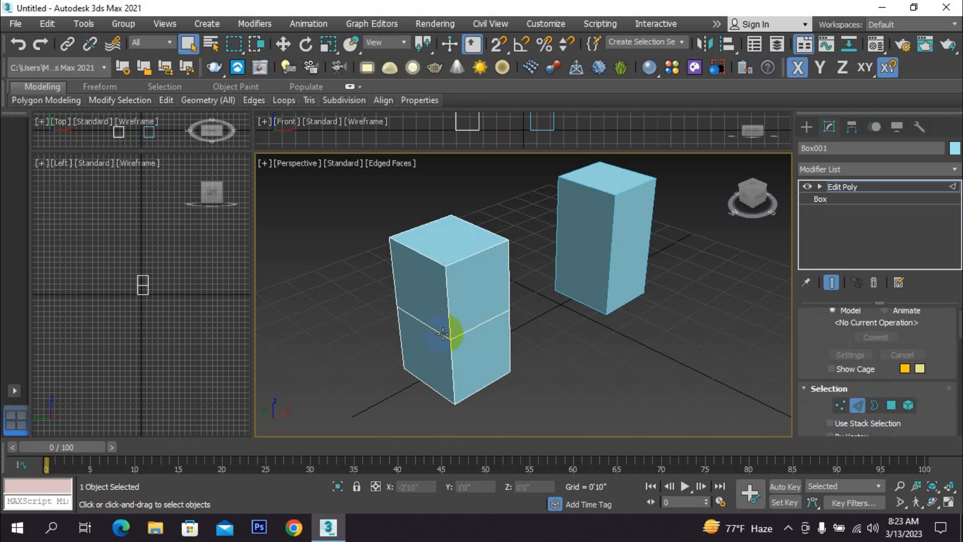
double_click(481, 324)
alt+middle_drag(524, 324, 451, 327)
scroll(484, 317, up, 2)
double_click(479, 326)
scroll(489, 337, down, 2)
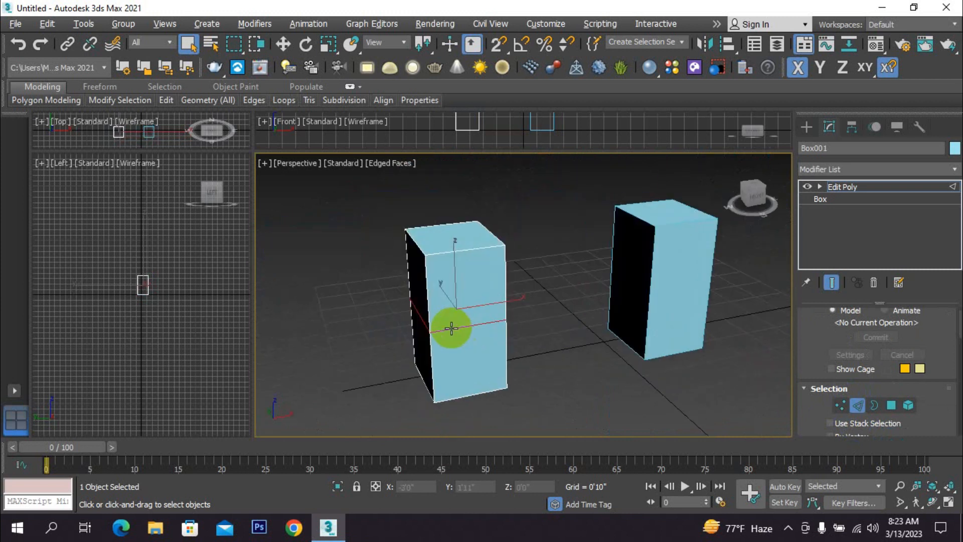
scroll(452, 329, up, 2)
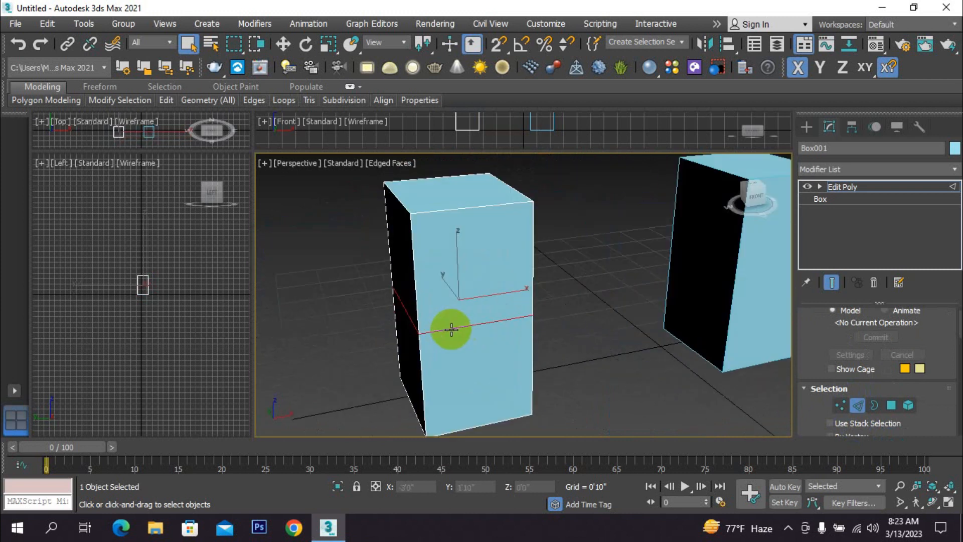
Step: Move the selected middle edge loop to an absolute Z height of 1'0"
click(284, 44)
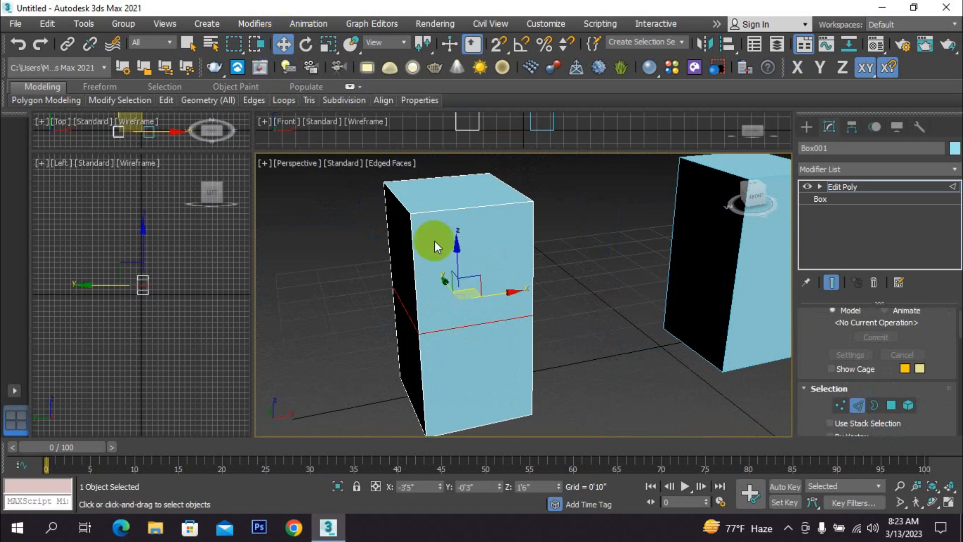
scroll(458, 323, down, 3)
alt+middle_drag(475, 328, 508, 327)
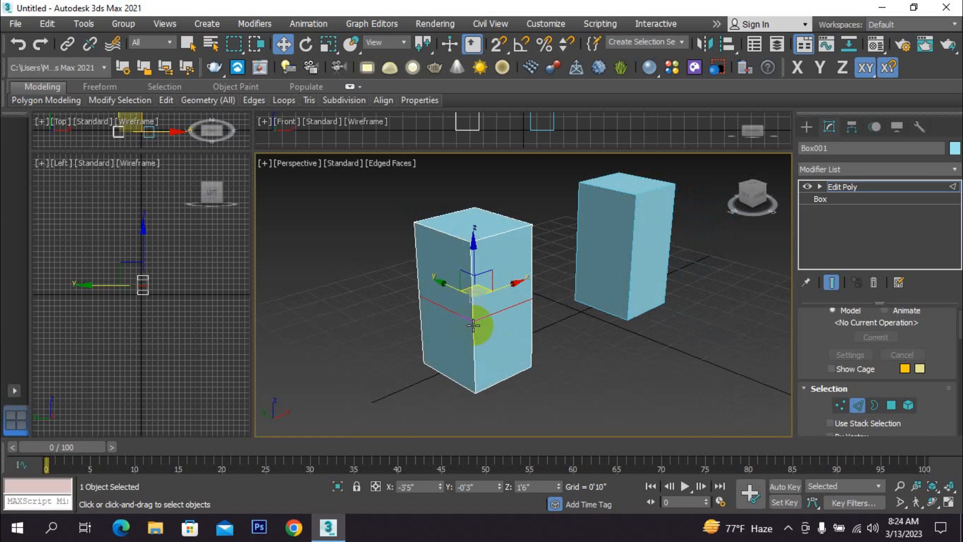
scroll(498, 316, up, 3)
double_click(523, 485)
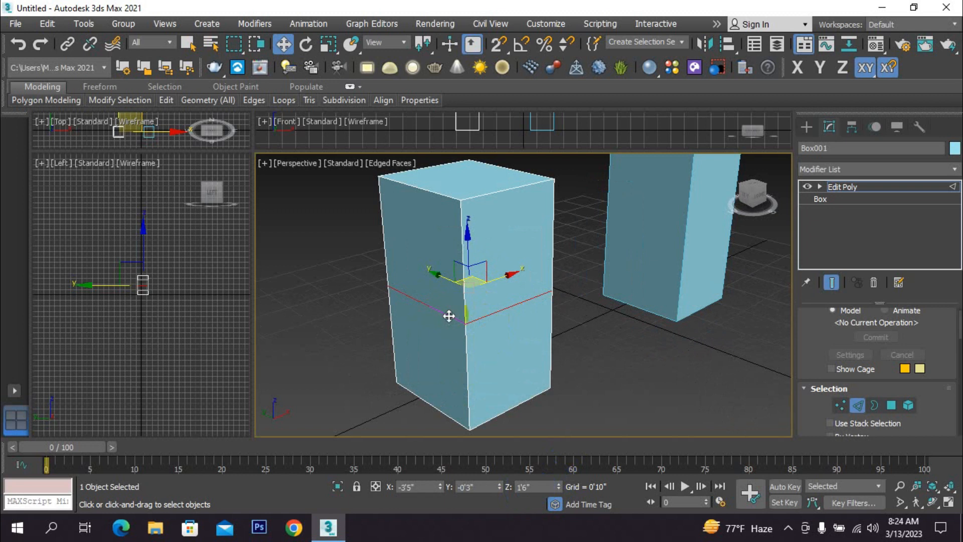
alt+middle_drag(529, 302, 508, 312)
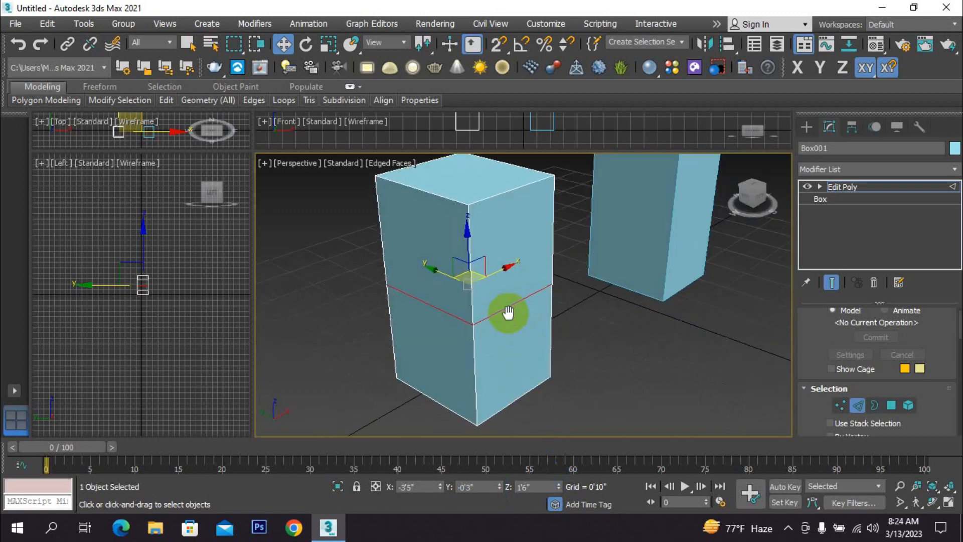
scroll(508, 312, down, 2)
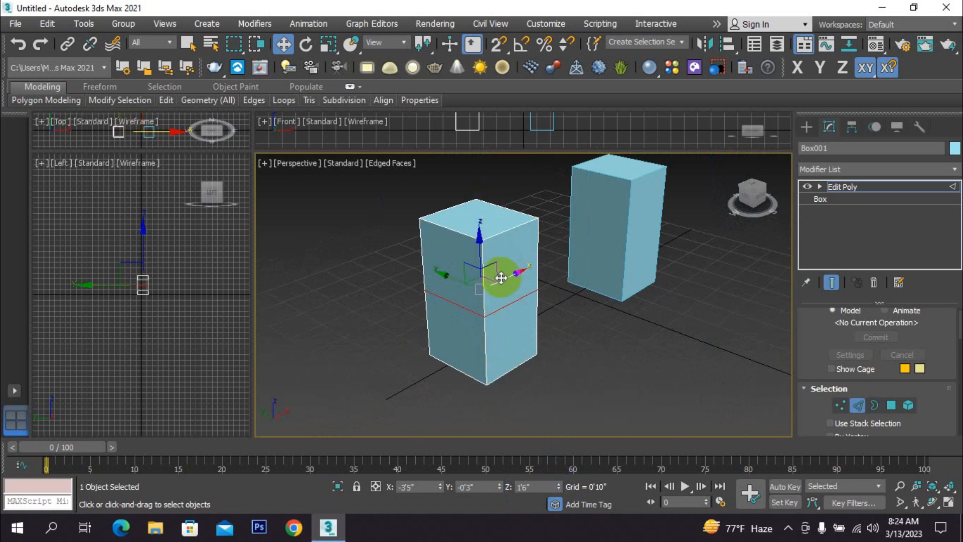
scroll(498, 275, up, 2)
click(527, 487)
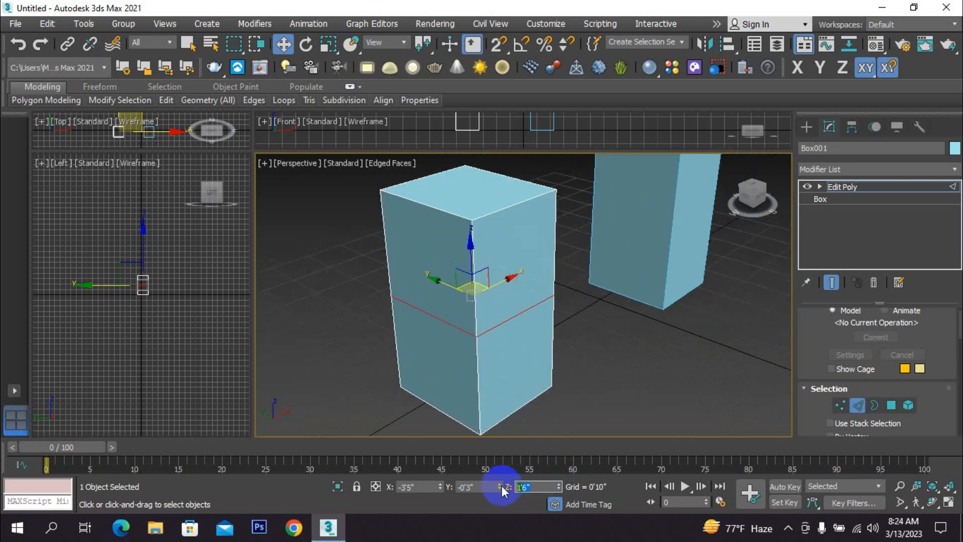
text(1)
key(Return)
scroll(527, 405, down, 3)
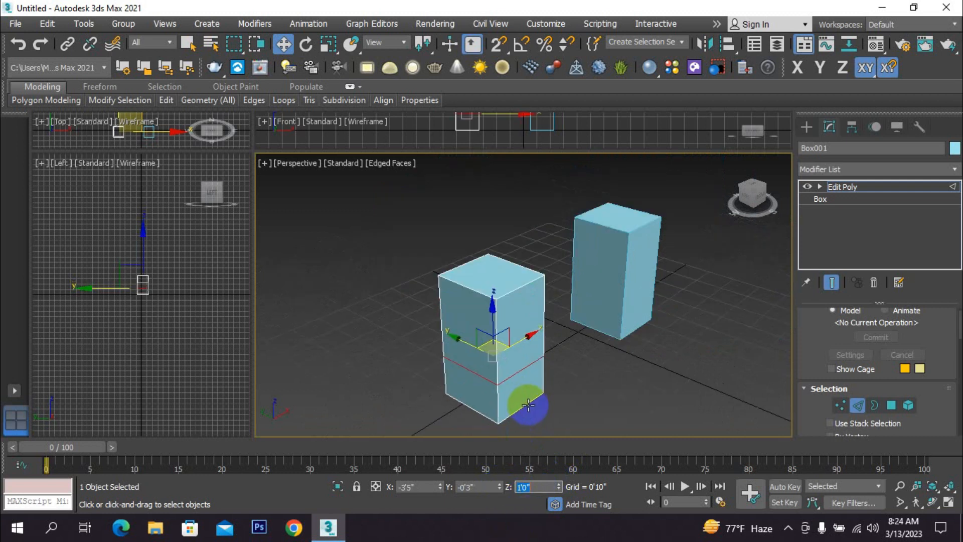
Step: Leave edge editing, return to the base Box level beneath Edit Poly and set the height segments to 3
click(808, 127)
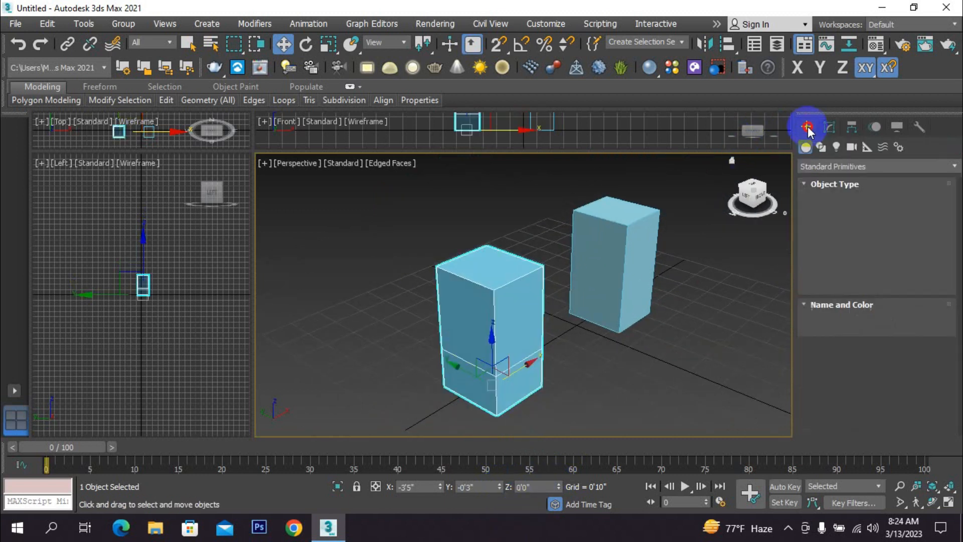
click(511, 327)
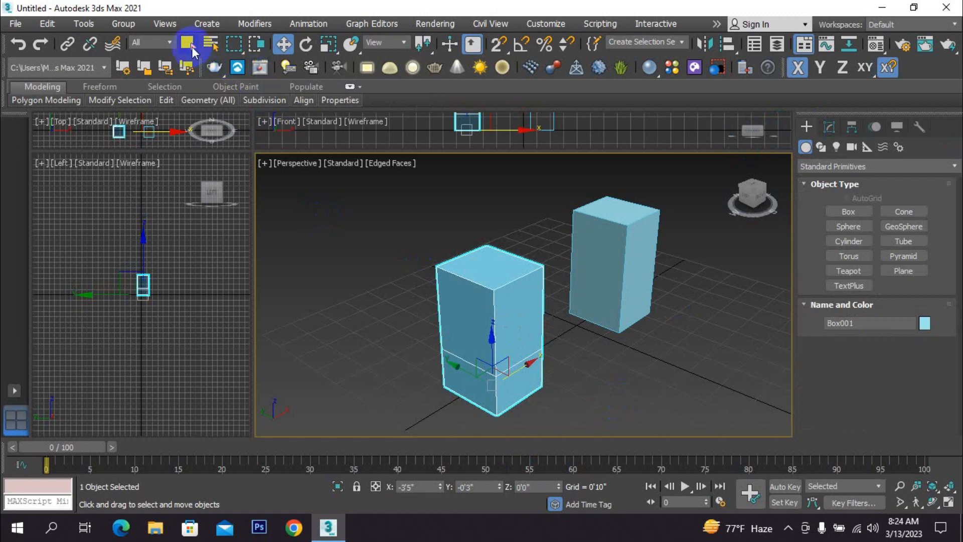
click(189, 44)
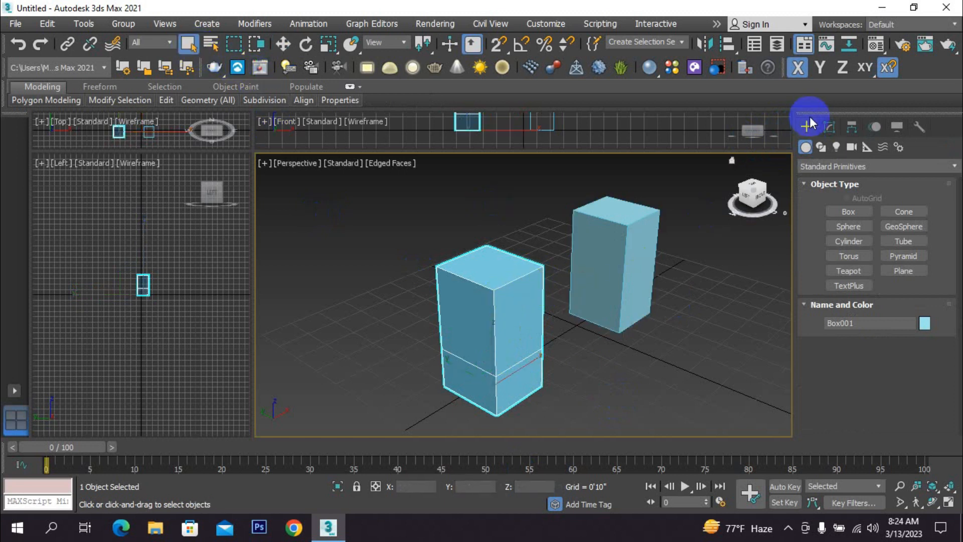
click(830, 128)
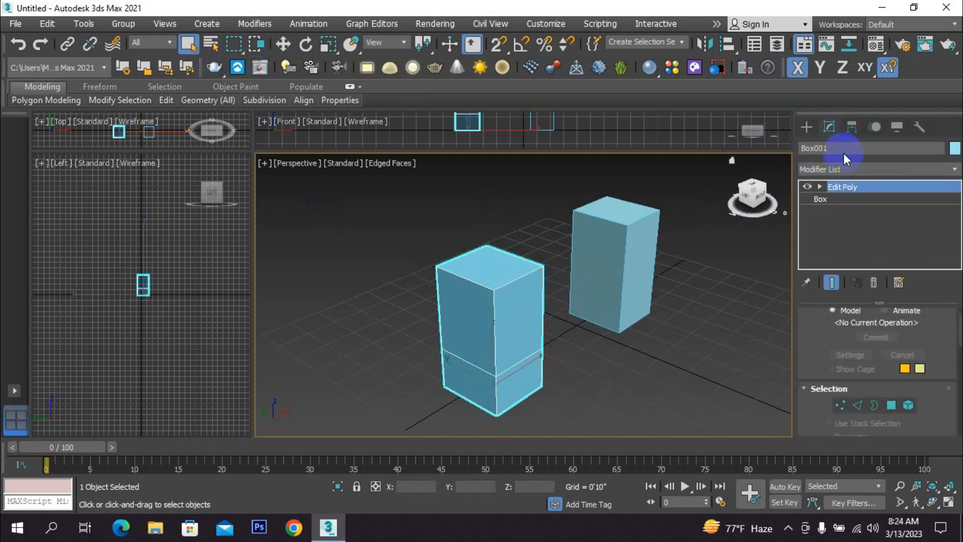
click(826, 200)
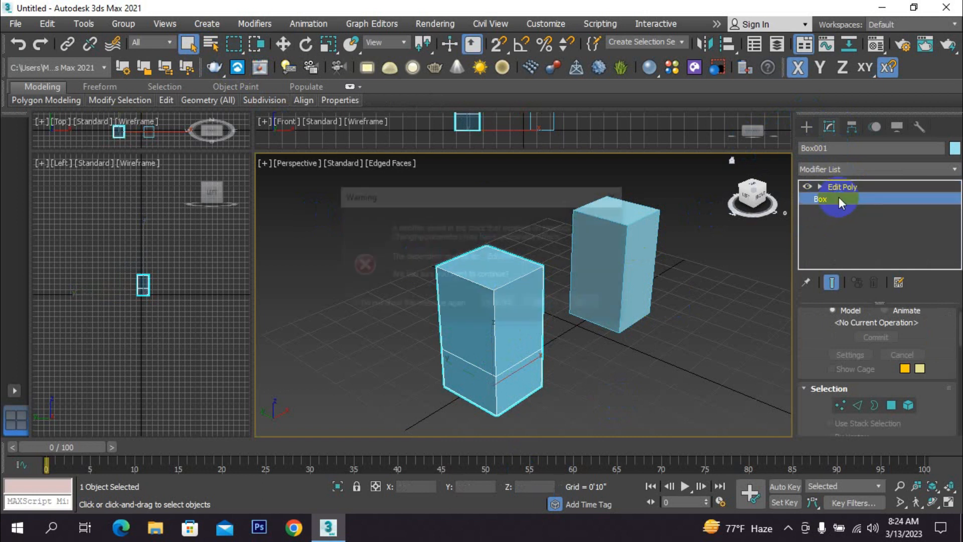
click(542, 304)
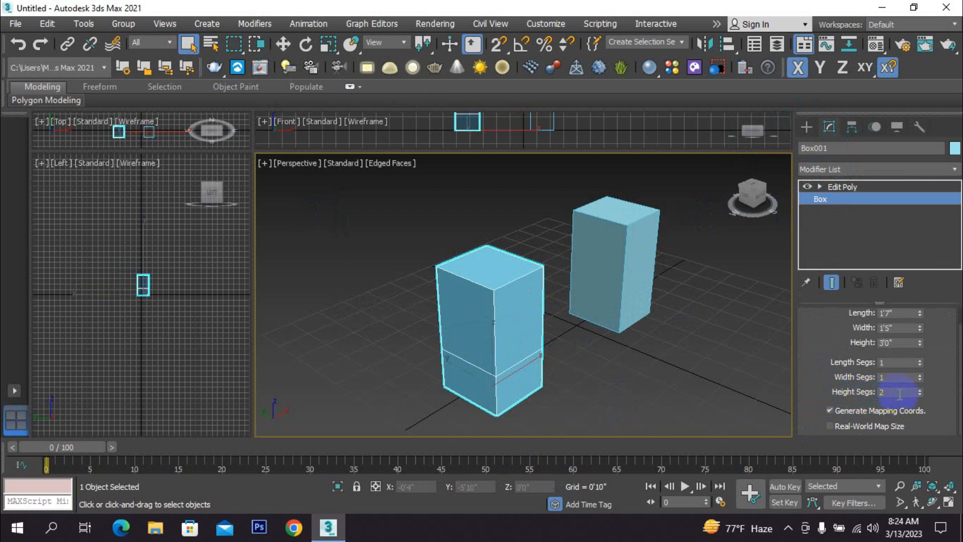
click(920, 390)
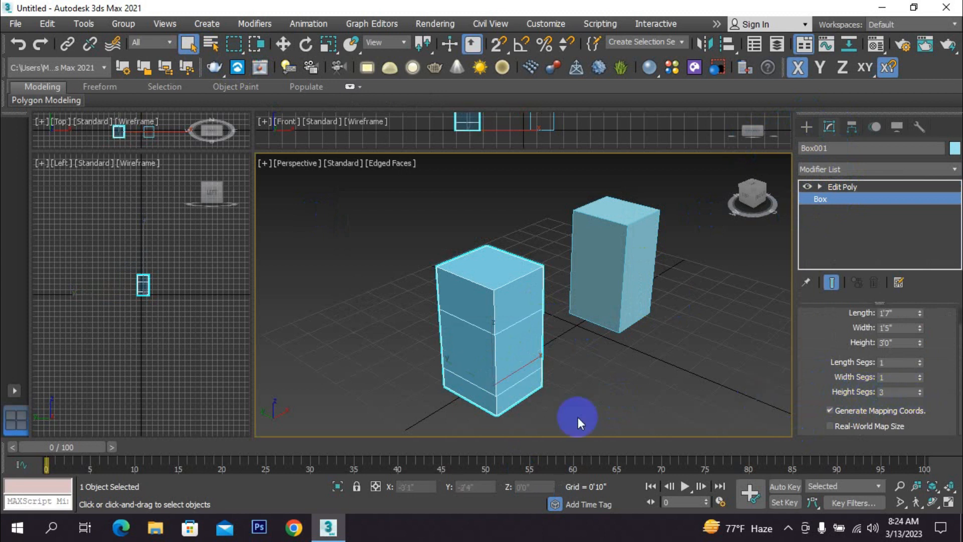
Step: Check the Z position of the front box's lower edge loop within Edit Poly, and leave edge selection
scroll(500, 393, up, 3)
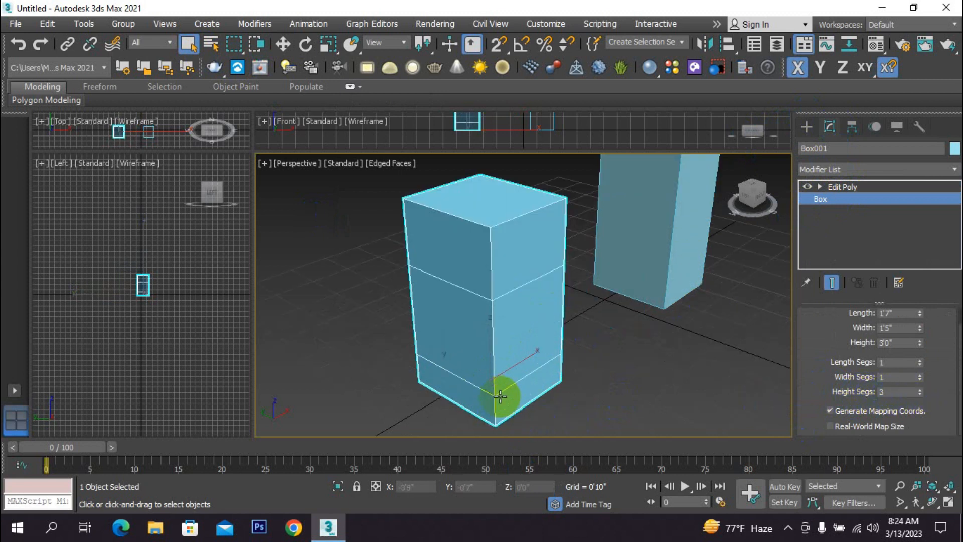
click(876, 190)
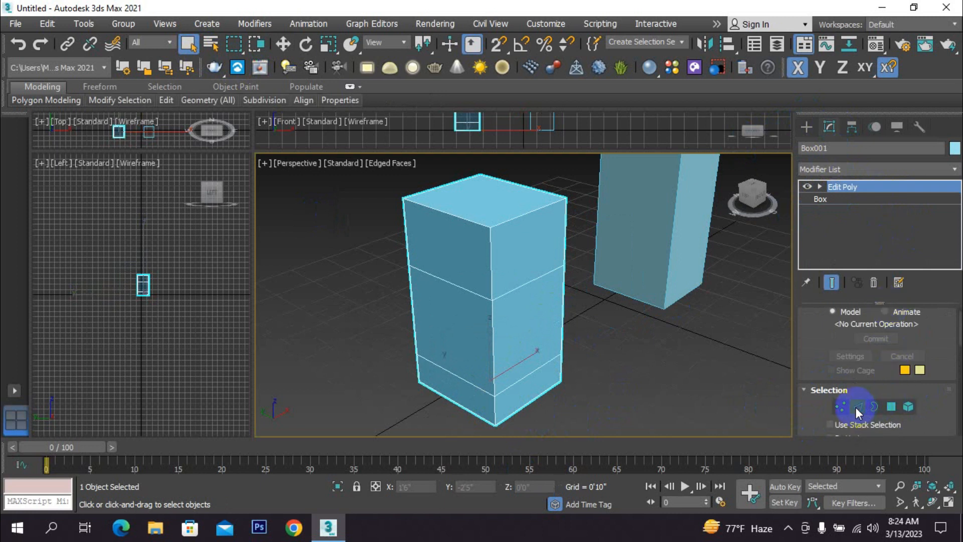
click(856, 407)
click(477, 384)
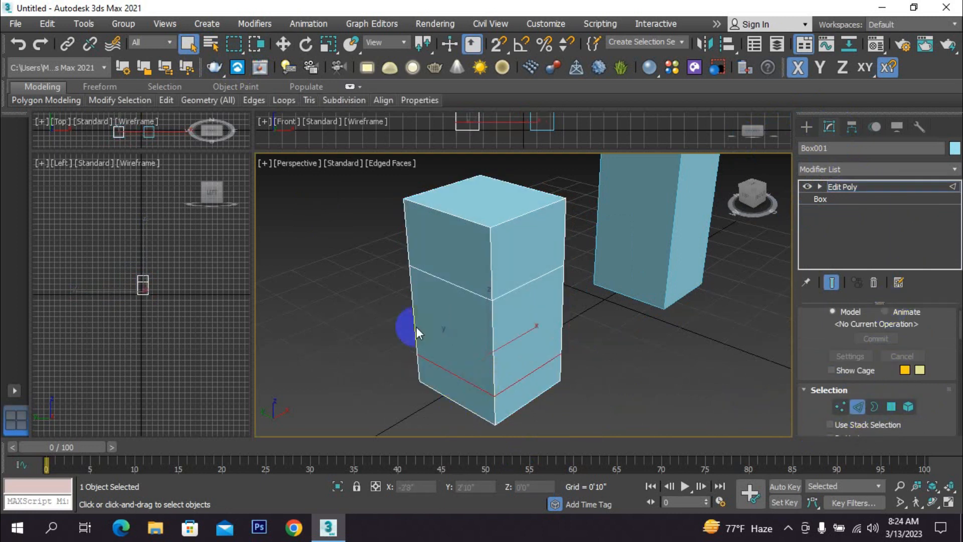
click(288, 42)
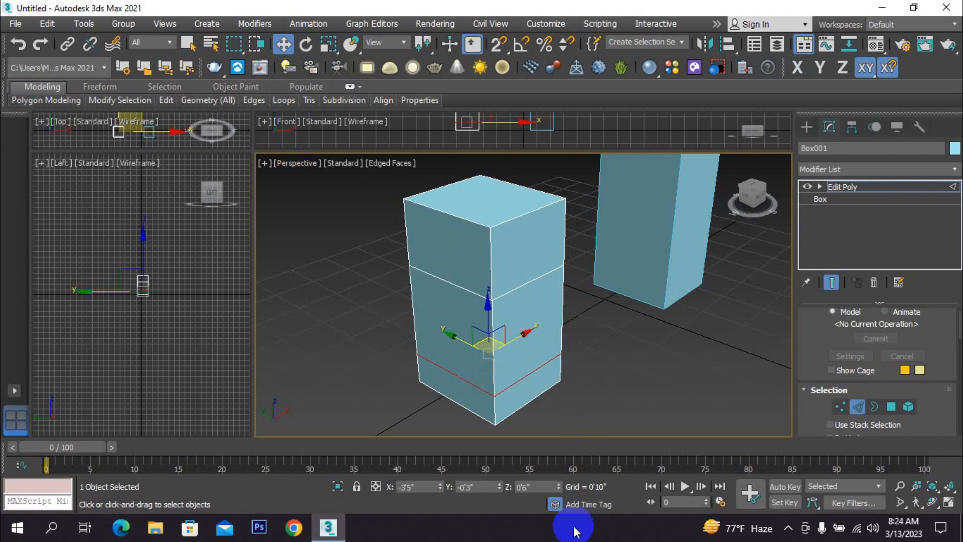
click(529, 486)
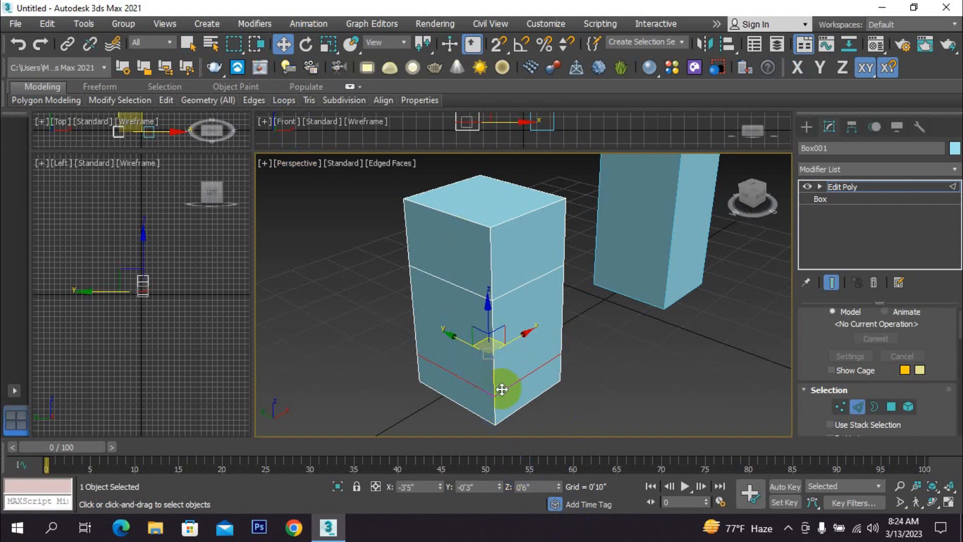
click(269, 122)
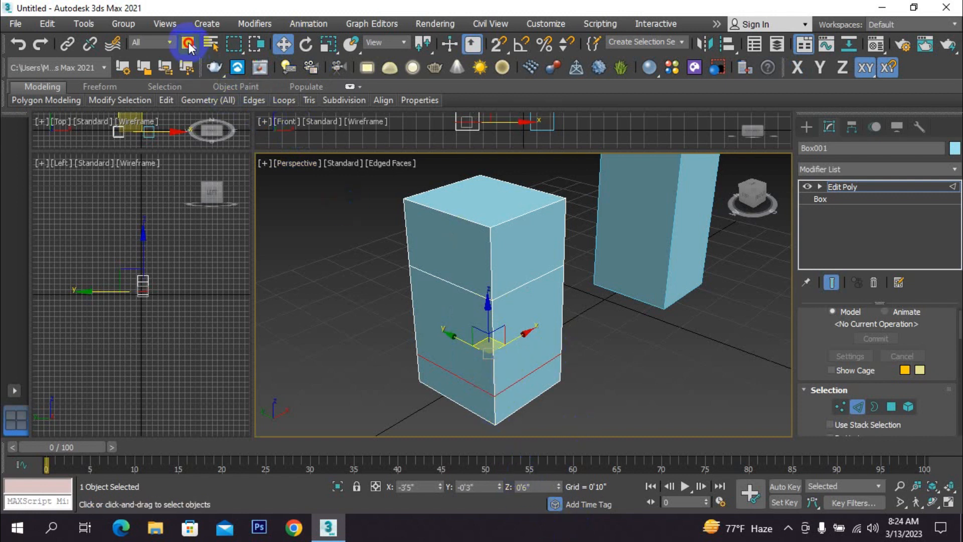
click(188, 44)
click(859, 214)
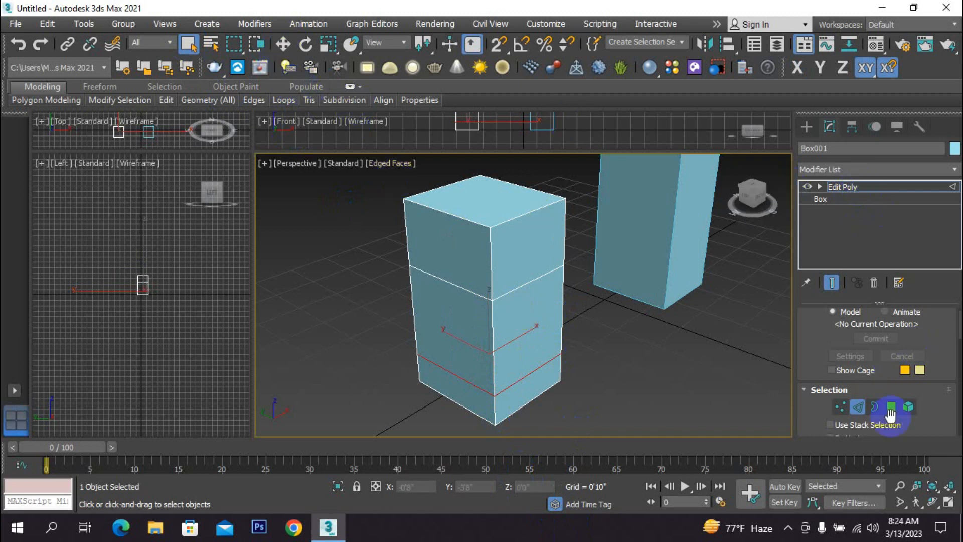
click(858, 408)
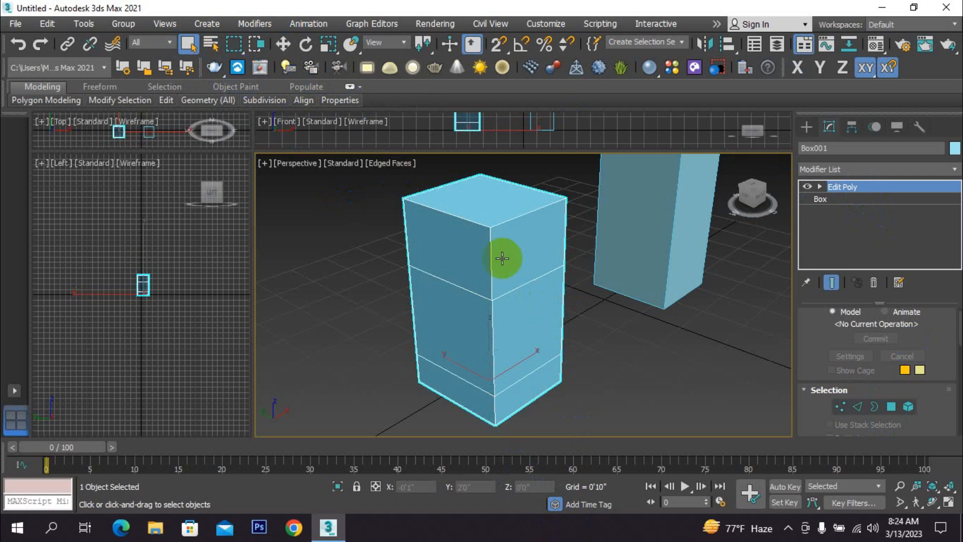
click(814, 236)
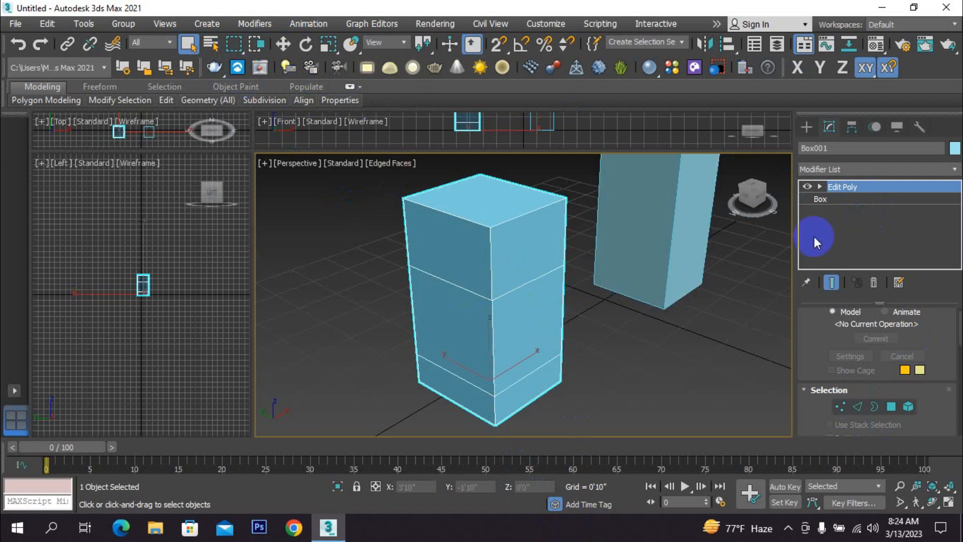
Step: Return to the base Box level beneath the front box's Edit Poly modifier and set the height segments to 4
click(841, 200)
click(521, 301)
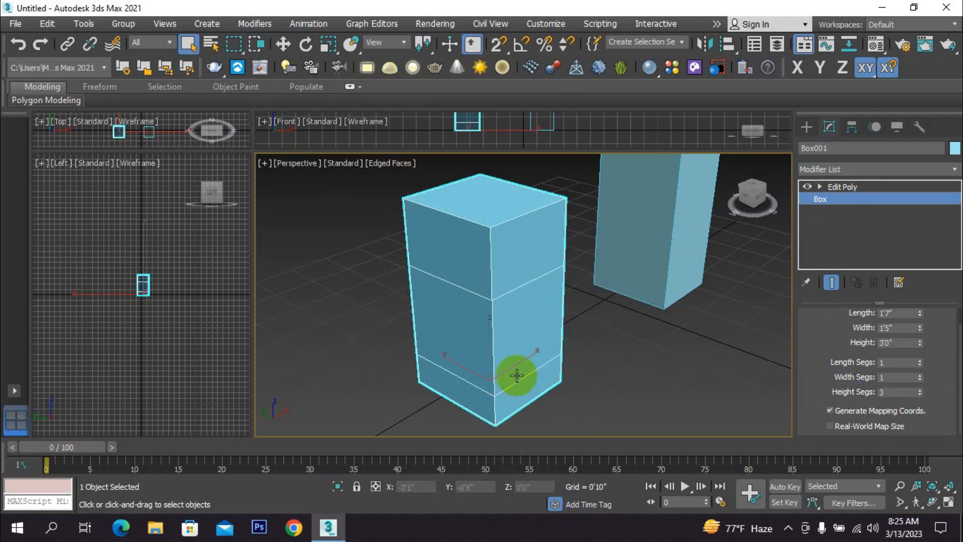
click(920, 391)
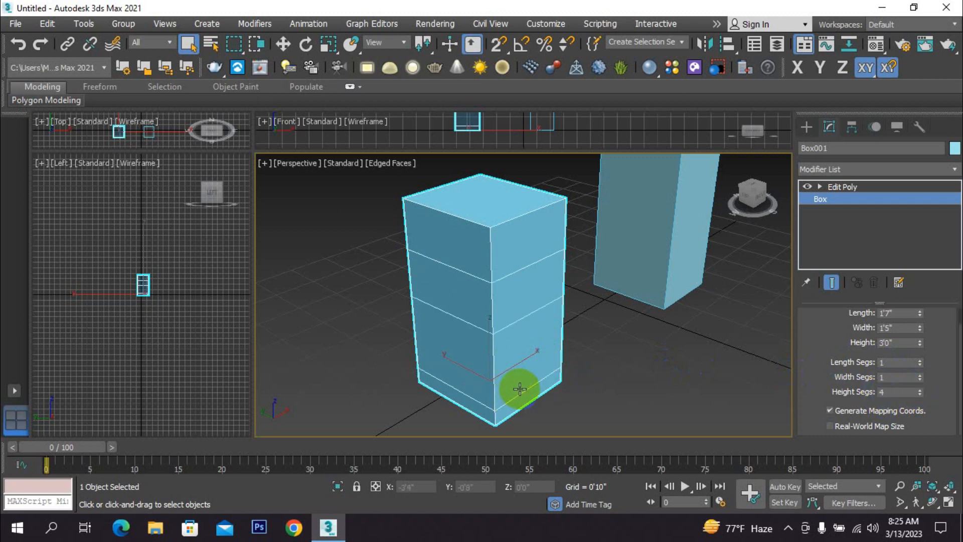
scroll(521, 389, down, 3)
middle_drag(520, 371, 492, 372)
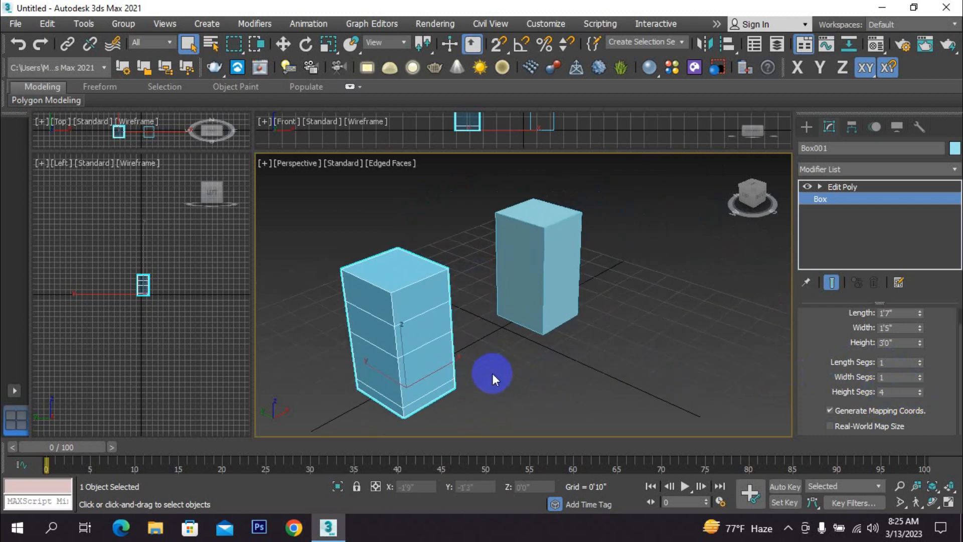
mouse_move(555, 384)
middle_down()
mouse_move(564, 379)
mouse_move(549, 375)
middle_up()
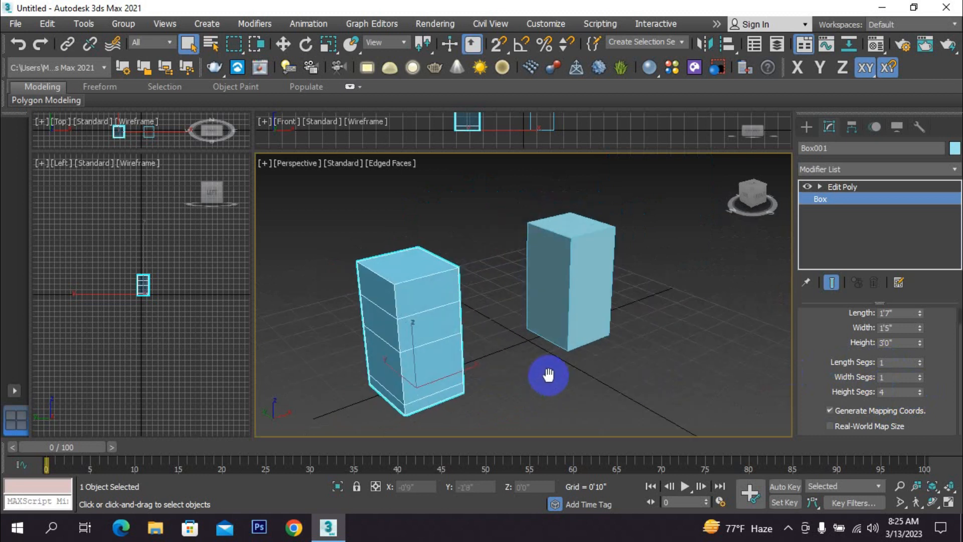
Step: Select the rear box that has no modifier
click(806, 127)
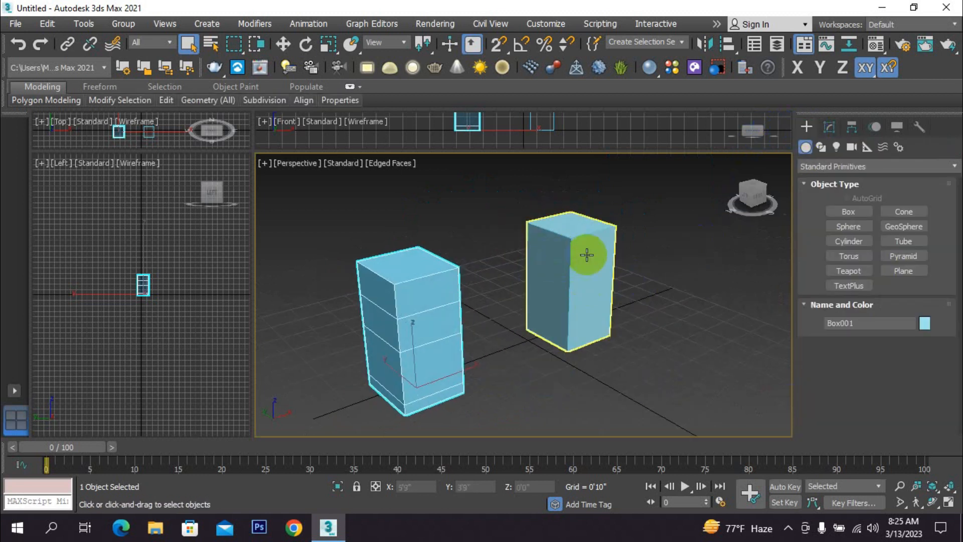
click(590, 292)
alt+middle_drag(595, 294, 572, 309)
scroll(577, 288, up, 3)
scroll(577, 288, down, 3)
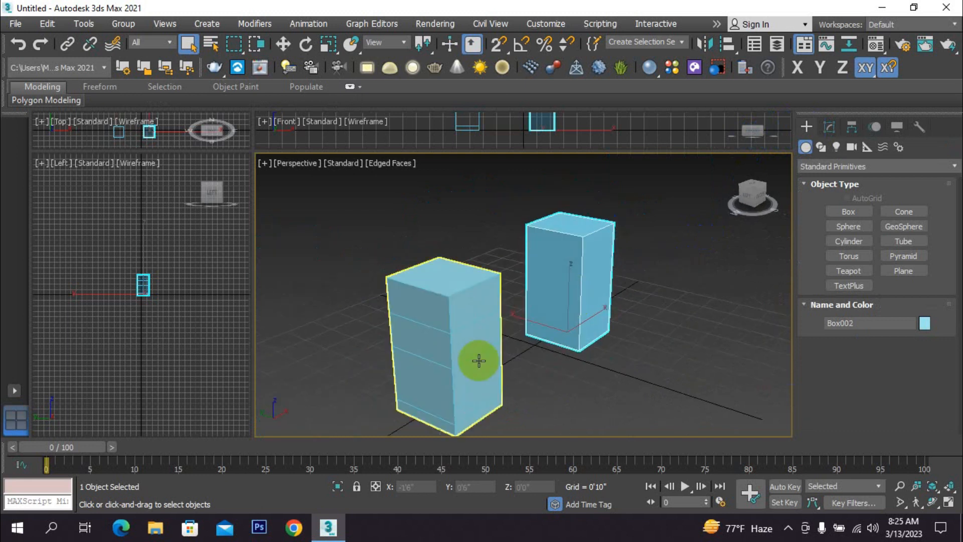
click(446, 335)
alt+middle_drag(569, 359, 599, 310)
click(596, 306)
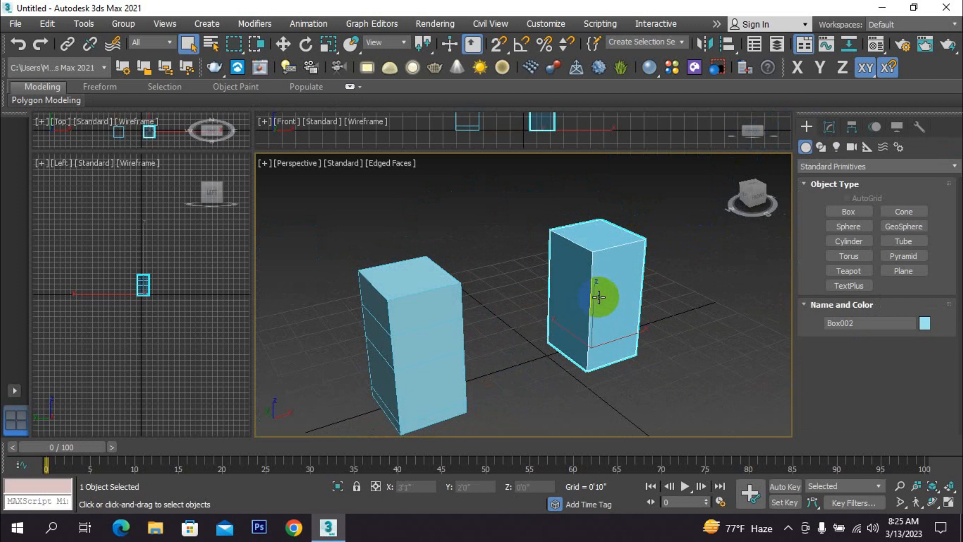
scroll(600, 297, up, 3)
scroll(608, 268, down, 4)
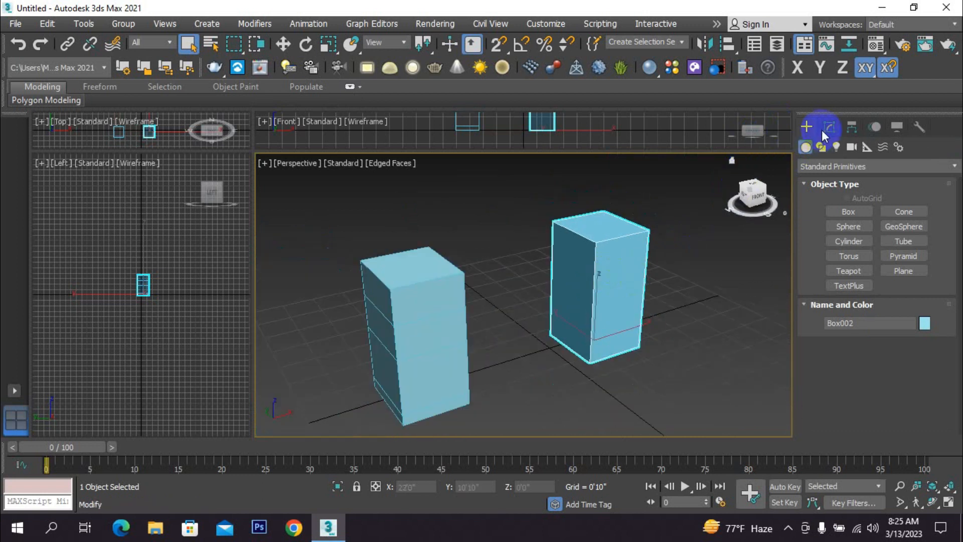
Step: Apply an Edit Poly modifier to the rear box and review the polygon modeling tools available for it
click(581, 258)
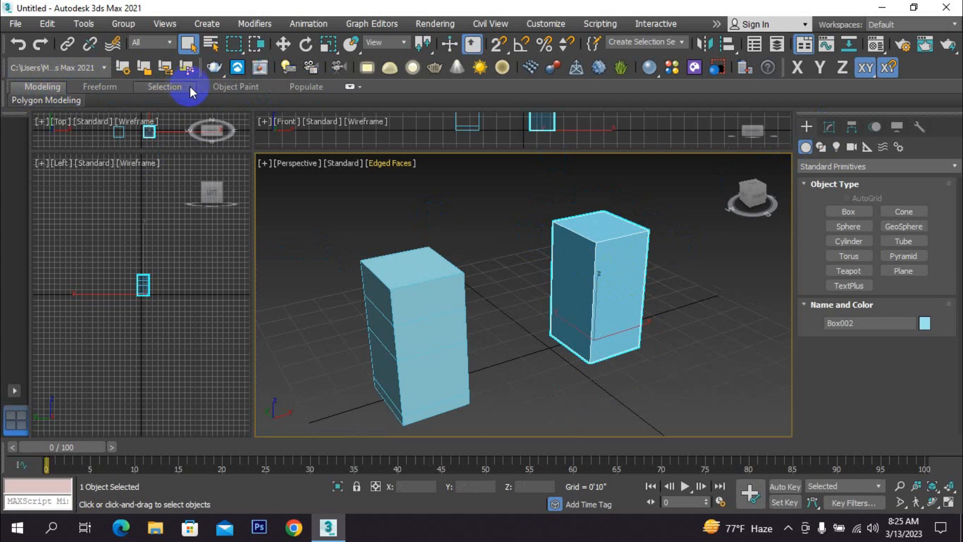
click(26, 102)
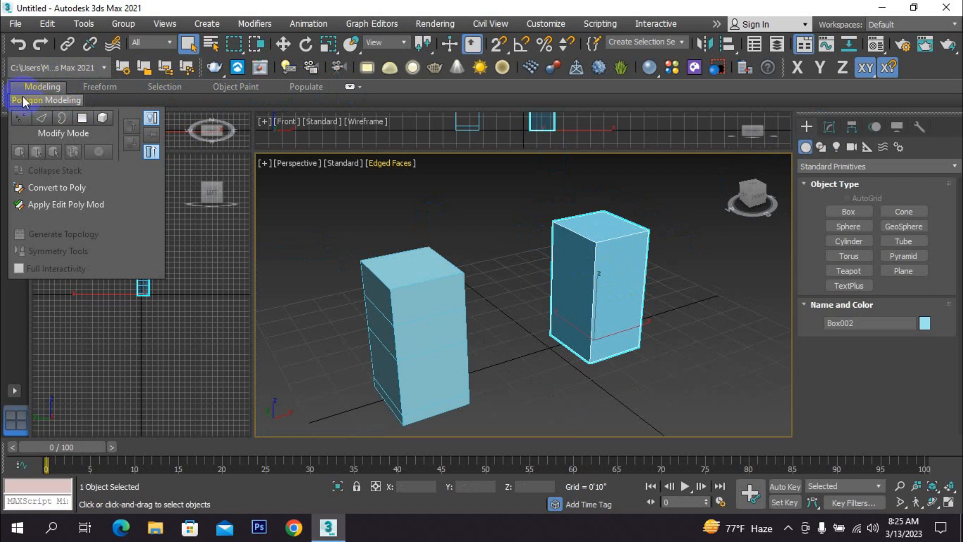
click(625, 276)
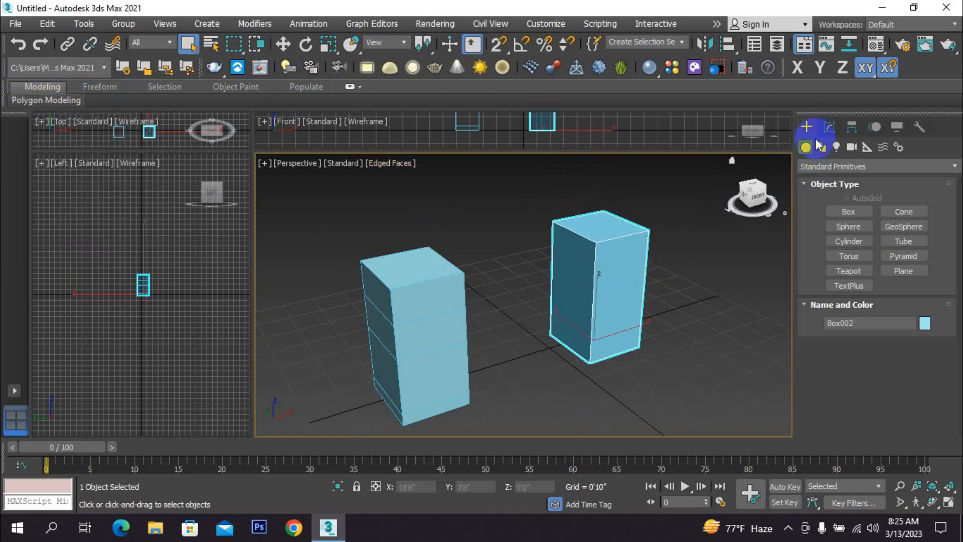
click(830, 127)
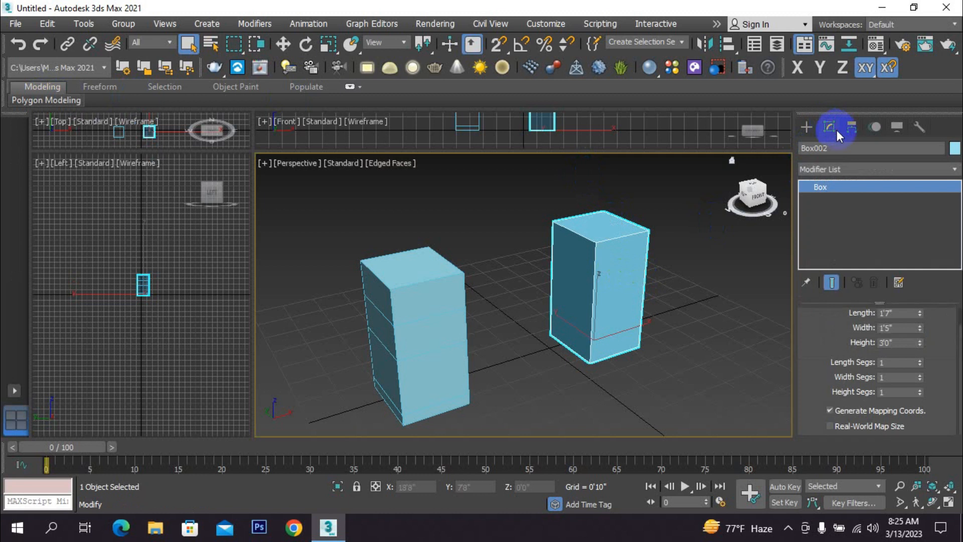
click(847, 170)
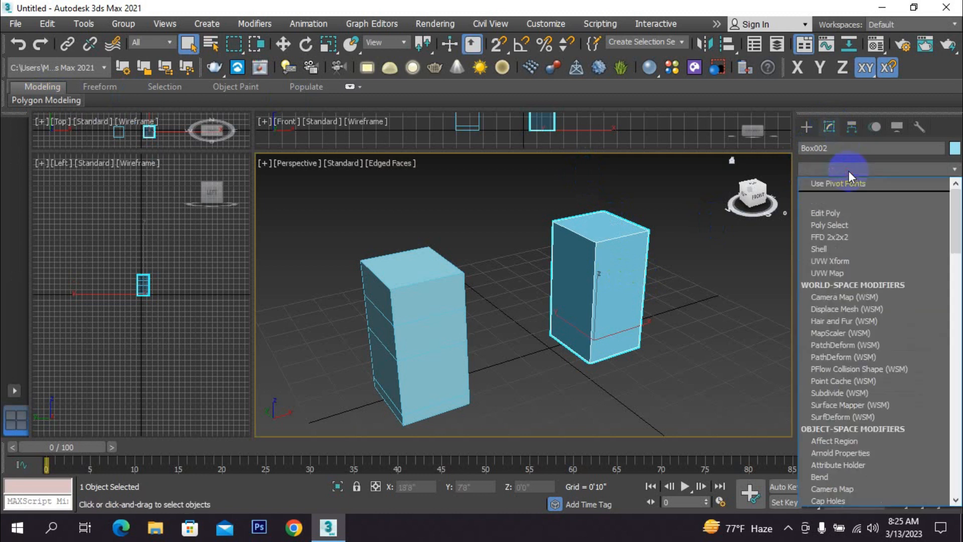
click(840, 216)
click(81, 100)
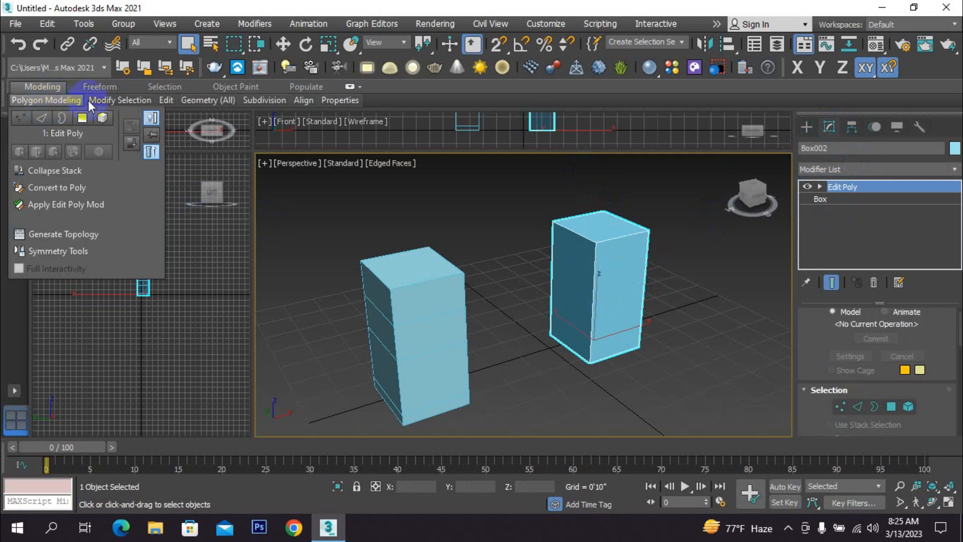
mouse_move(284, 101)
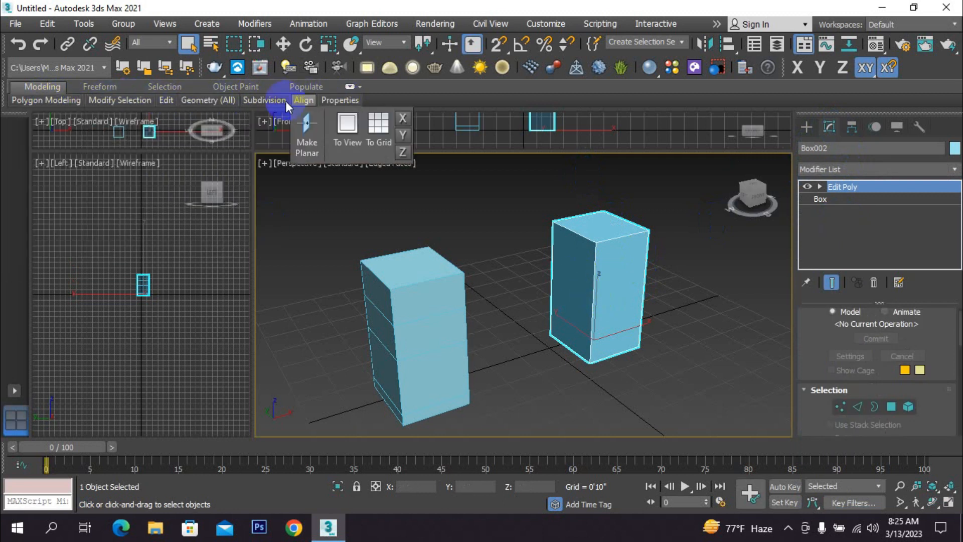
mouse_move(131, 104)
middle_drag(529, 293, 477, 294)
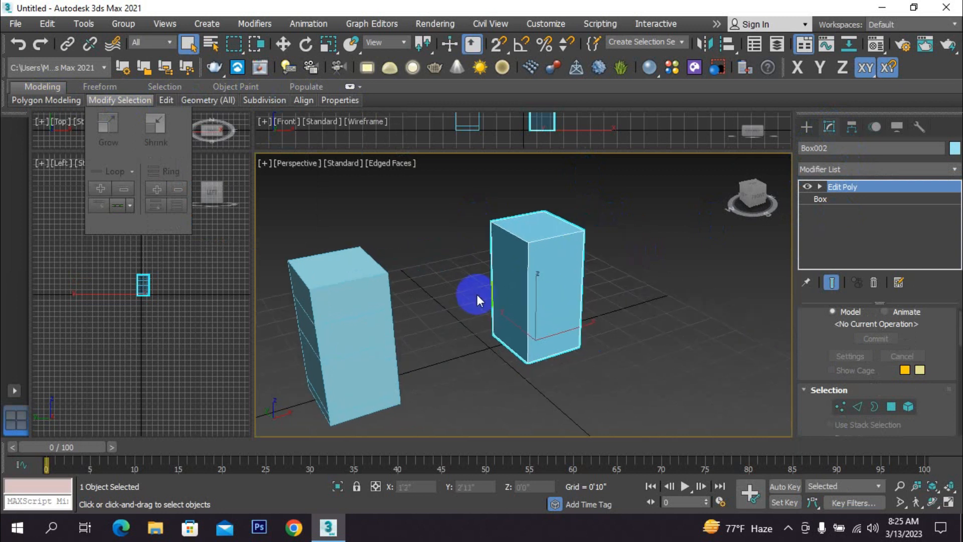
Step: Create a third box about 1'8" long and 1'6" wide beside the rear box and apply an Edit Poly modifier to it
click(804, 129)
click(847, 213)
drag(667, 322, 666, 366)
click(674, 281)
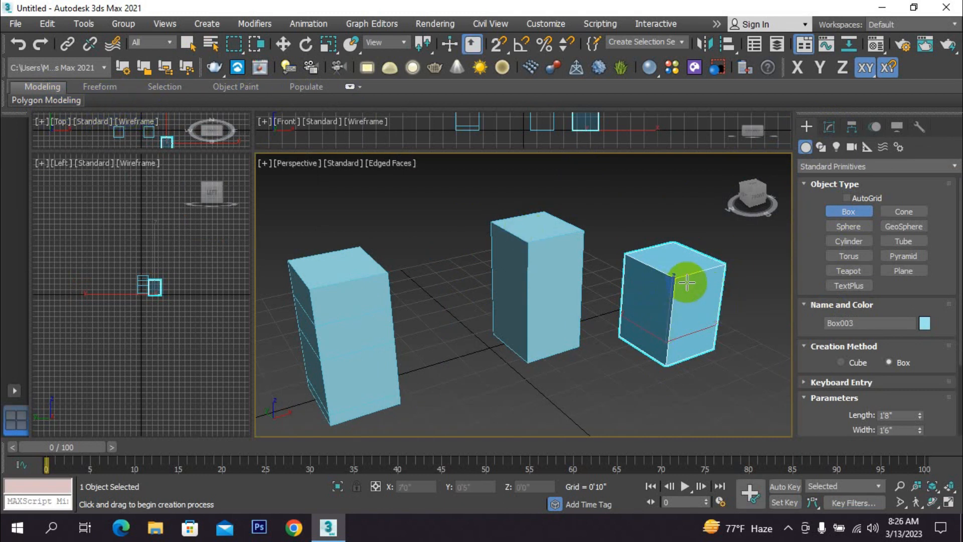
click(849, 168)
click(830, 125)
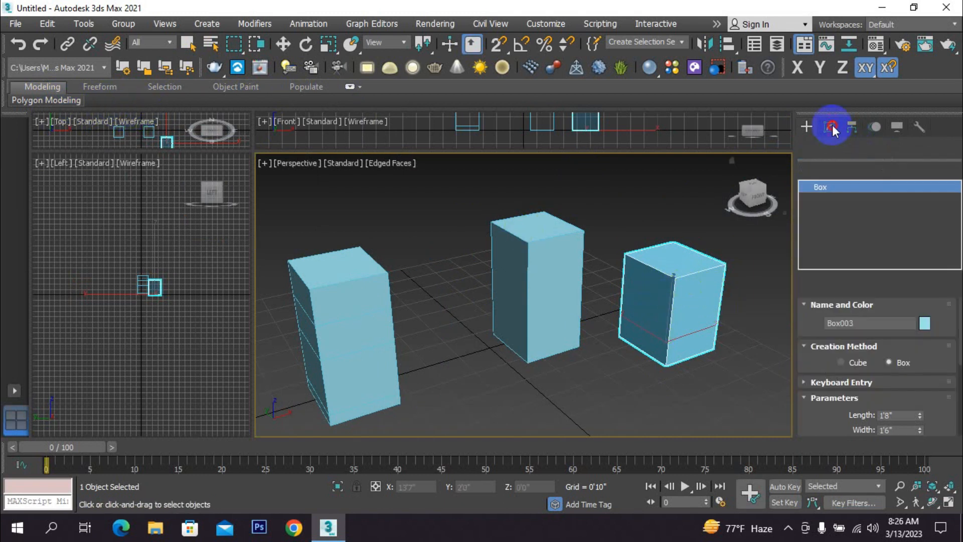
click(843, 171)
click(839, 212)
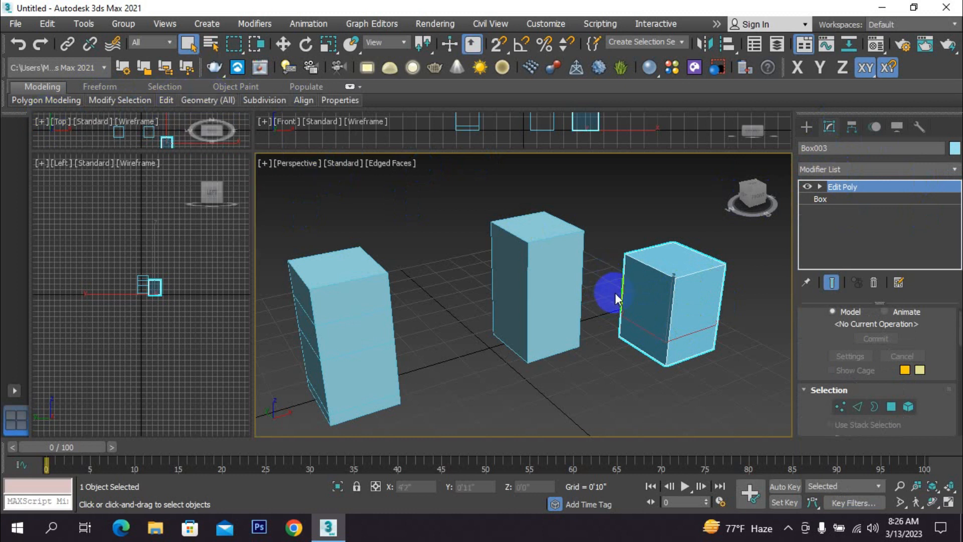
Step: Delete the third box and reselect the rear box
key(Delete)
middle_drag(546, 285, 609, 298)
click(807, 127)
click(570, 301)
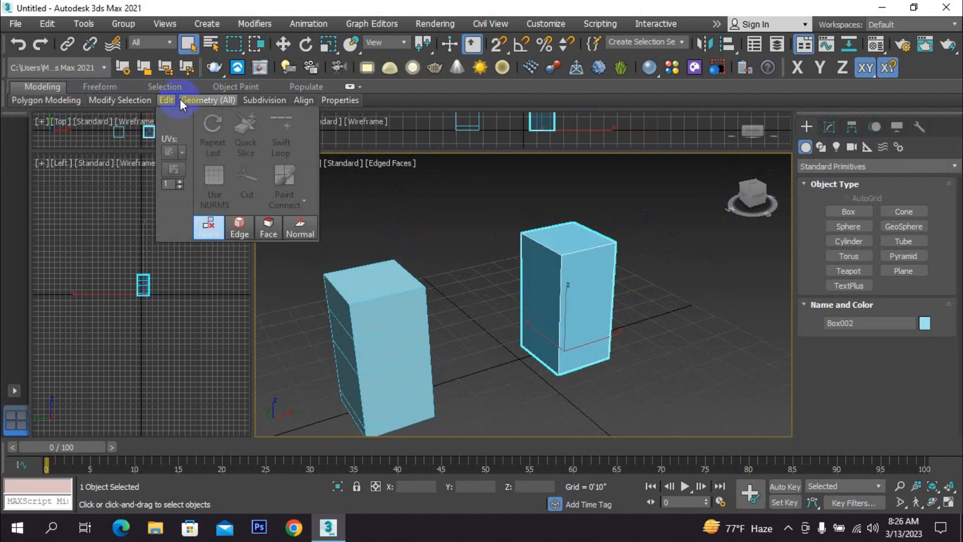
Step: Look through the Selection, Object Paint and Populate tool sets and return to the Modeling tools
mouse_move(36, 101)
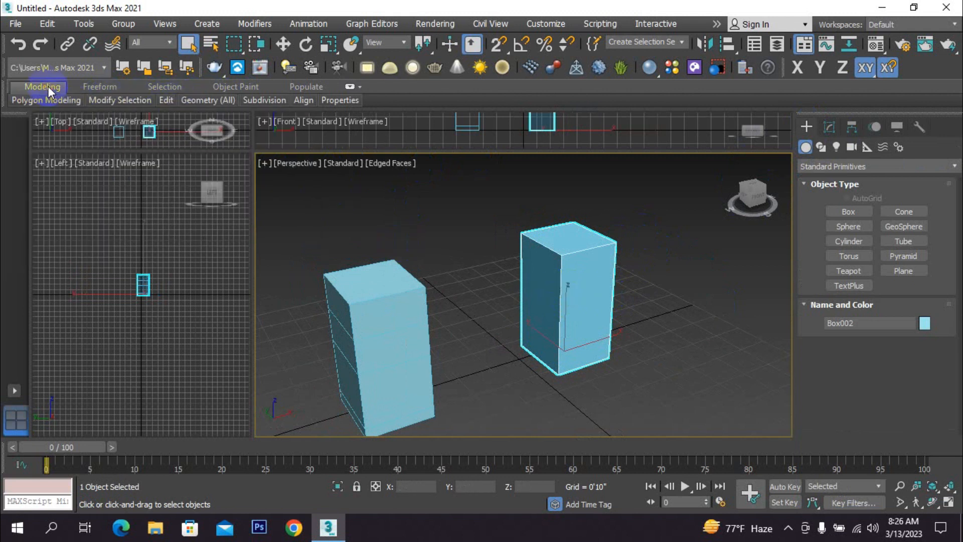
click(167, 86)
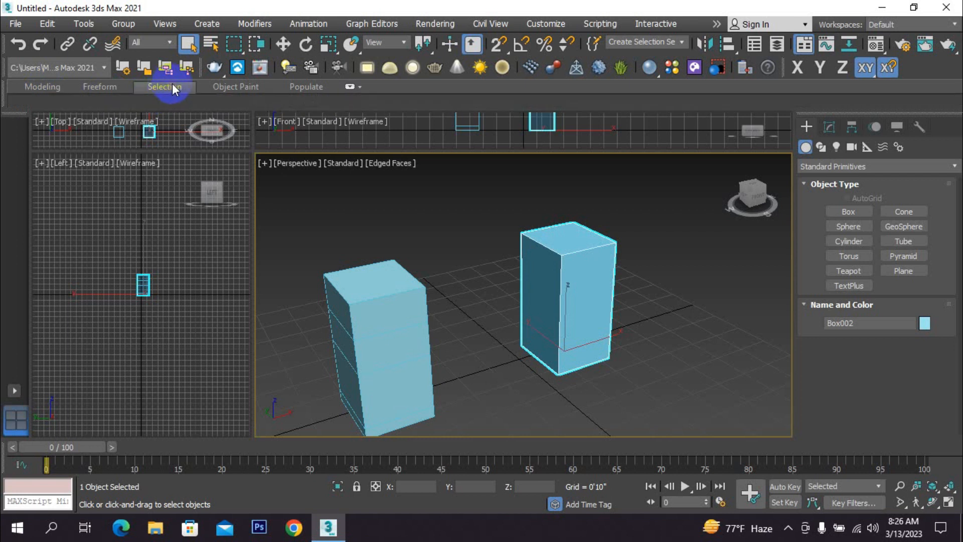
click(225, 86)
click(312, 88)
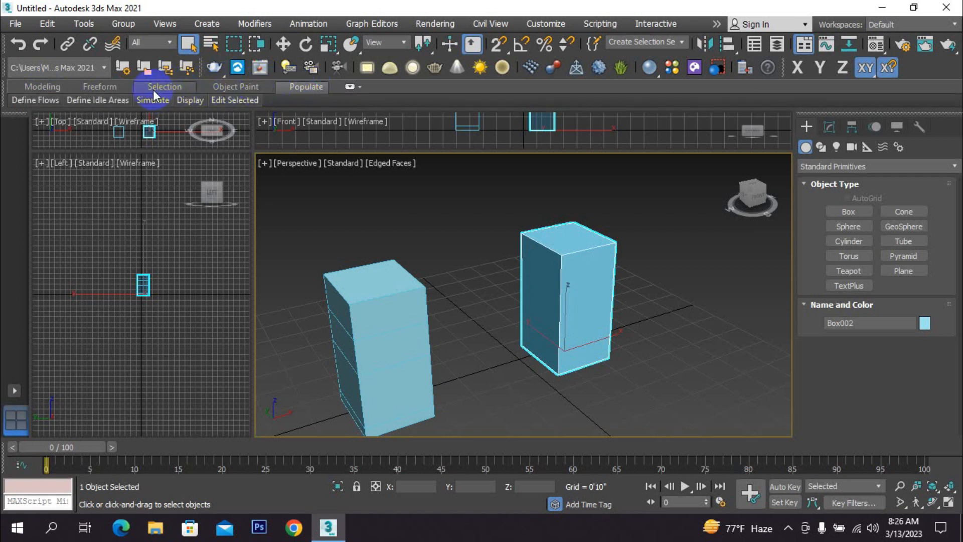
click(224, 100)
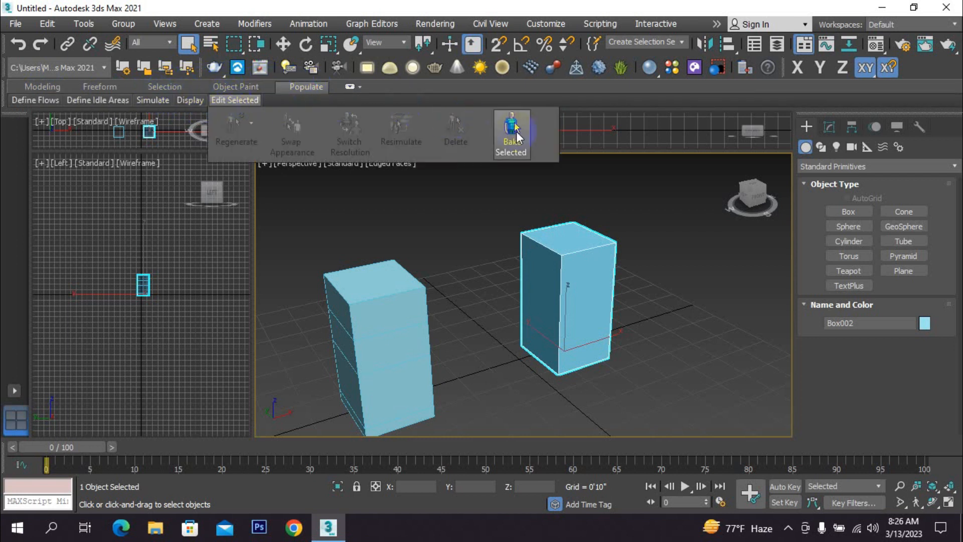
click(45, 89)
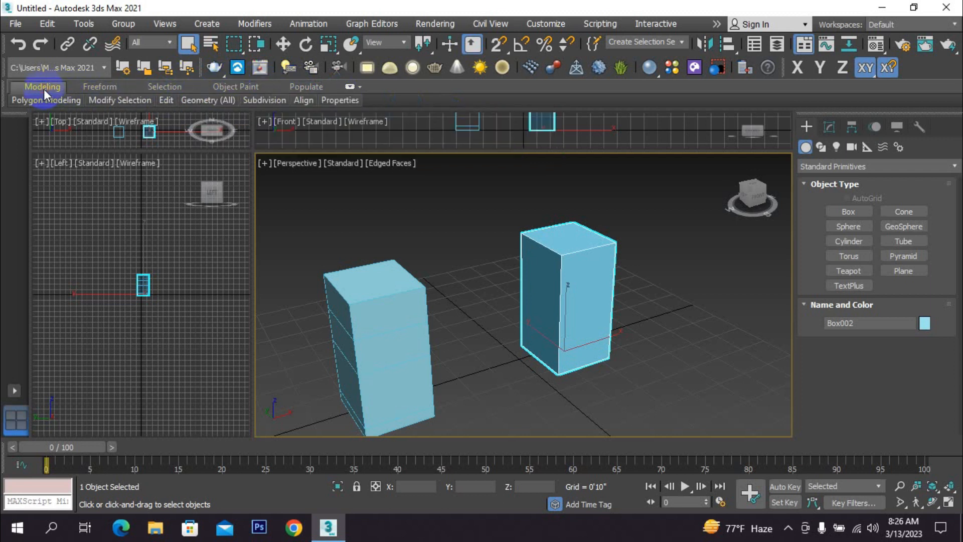
click(164, 101)
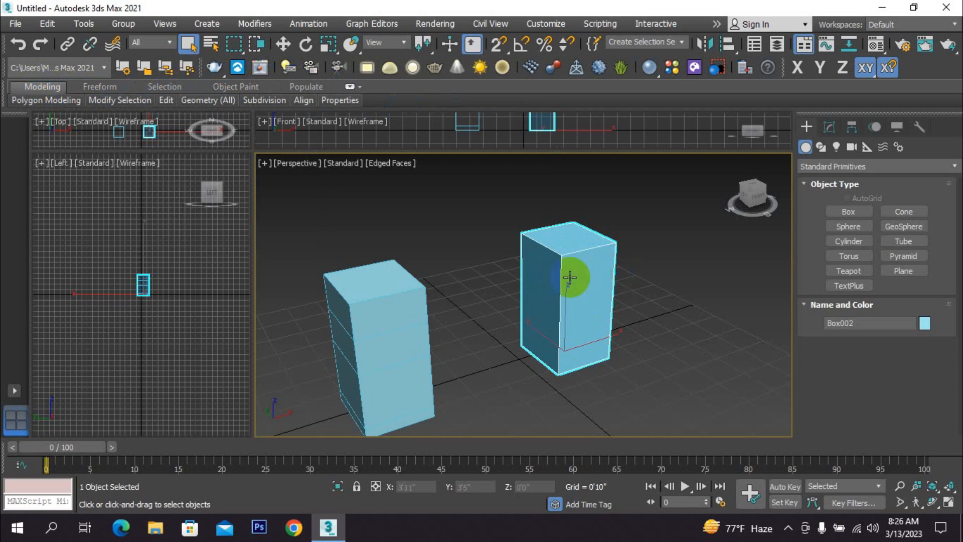
Step: Show the rear box's Edit Poly level and examine the SwiftLoop tool among the editing tools
click(829, 127)
click(848, 187)
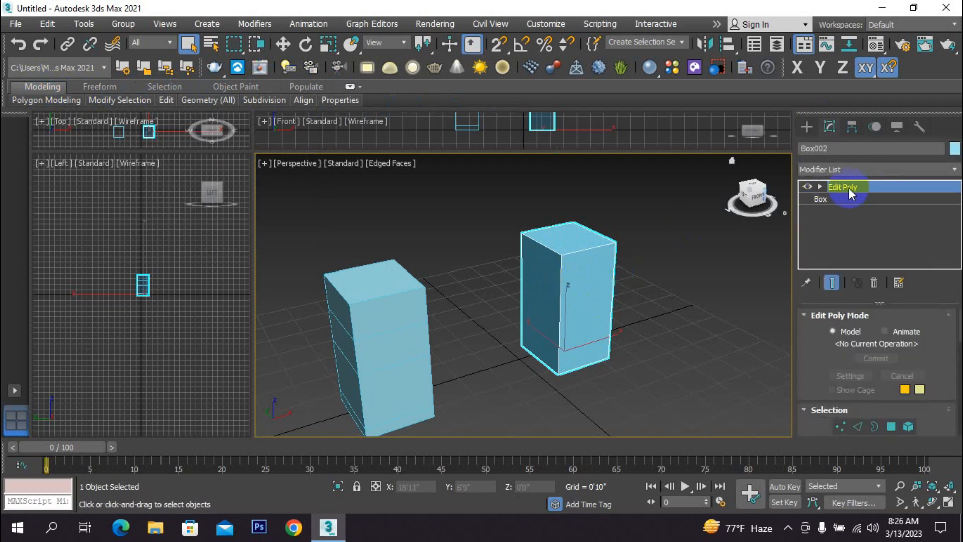
click(608, 261)
middle_drag(576, 271, 568, 267)
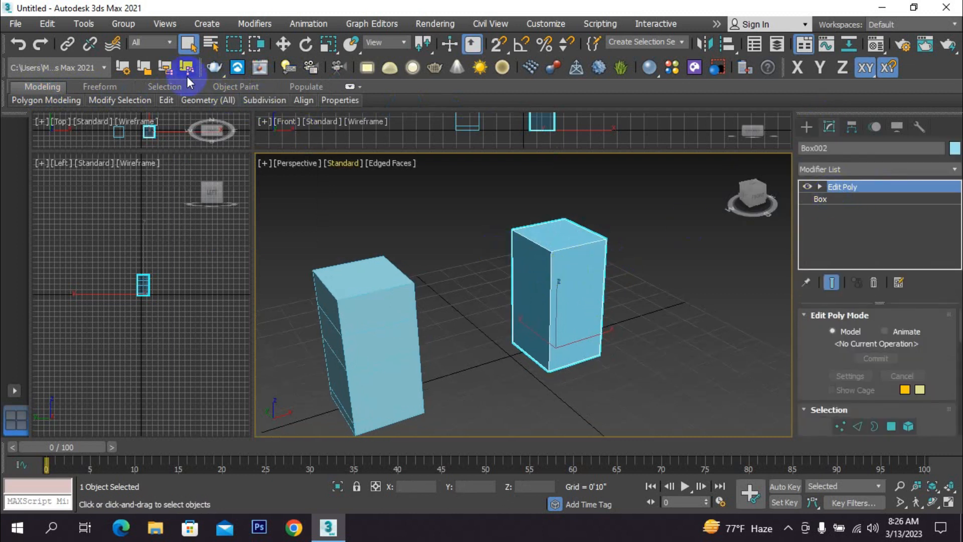
mouse_move(168, 101)
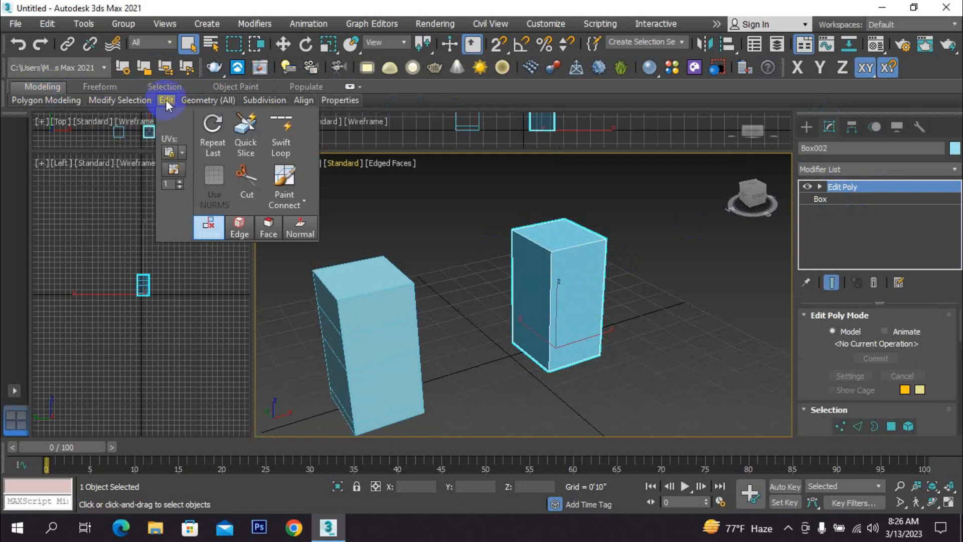
click(290, 140)
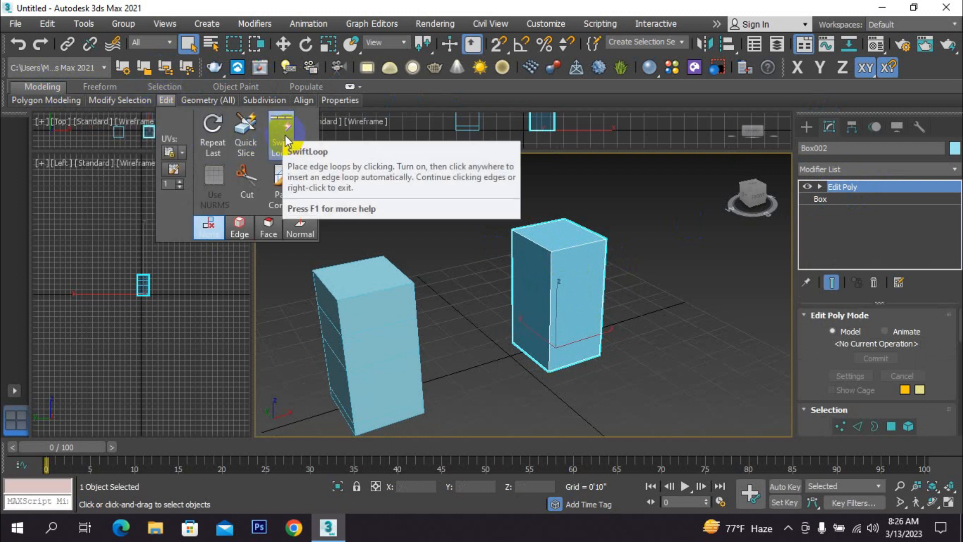
scroll(497, 375, up, 2)
middle_drag(497, 373, 525, 362)
scroll(525, 362, down, 2)
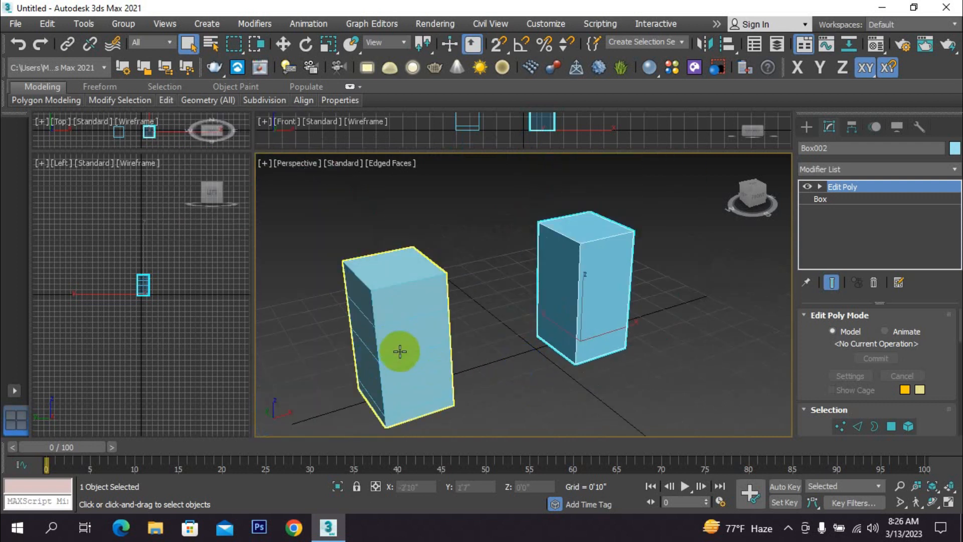
Step: Try 3 height segments on the rear box's base level, restore them to 1 and return to Edit Poly
click(852, 200)
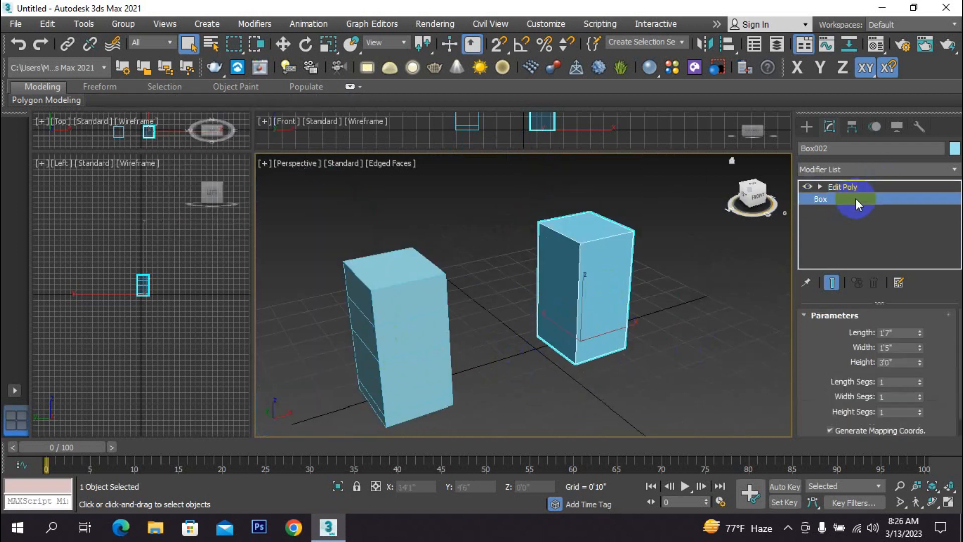
click(920, 410)
click(920, 409)
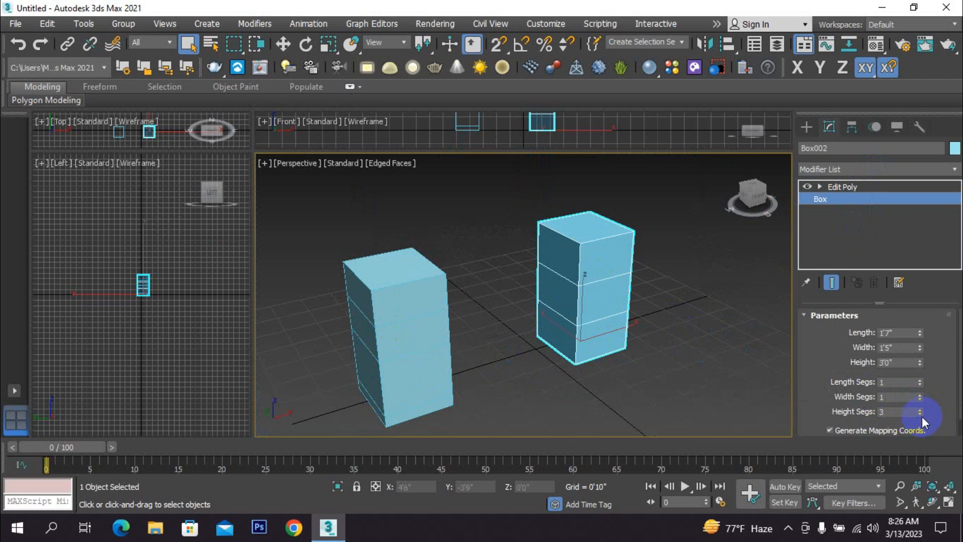
middle_drag(632, 258, 614, 262)
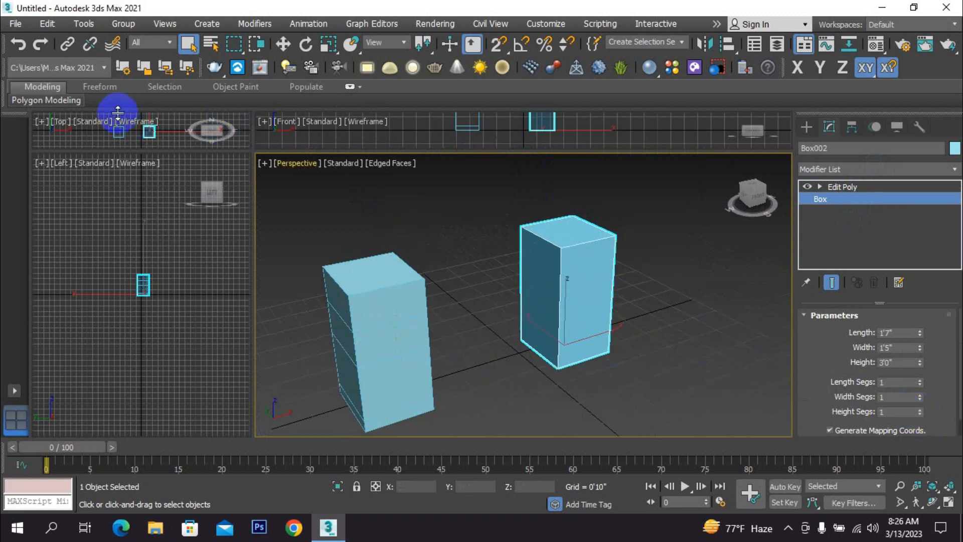
click(563, 250)
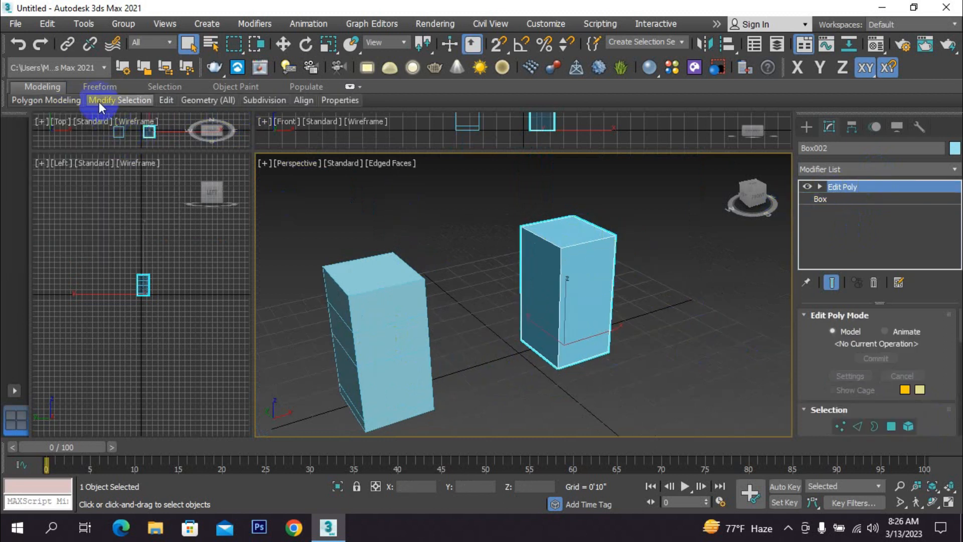
Step: Try SwiftLoop on the rear box, adding one horizontal edge loop near its base and another above mid-height
mouse_move(167, 98)
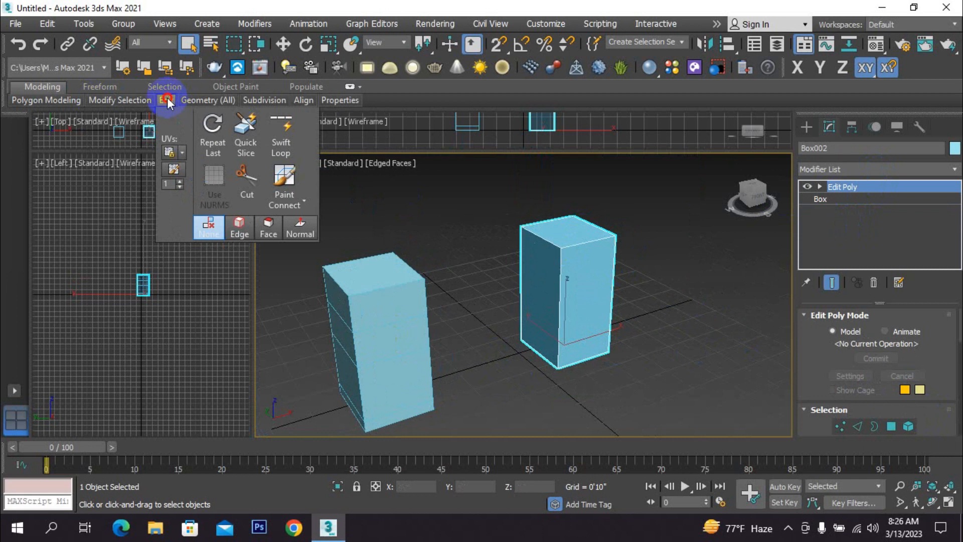
click(280, 130)
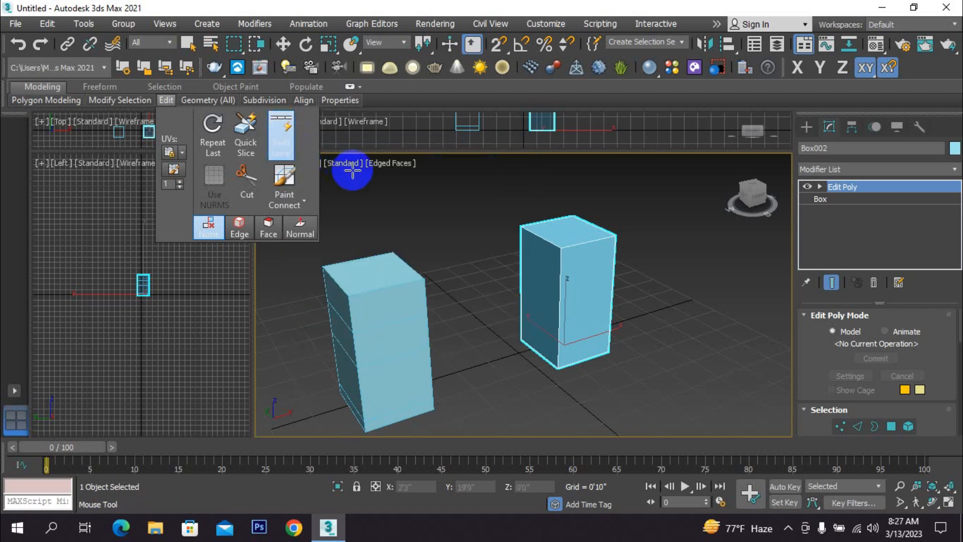
scroll(549, 251, up, 3)
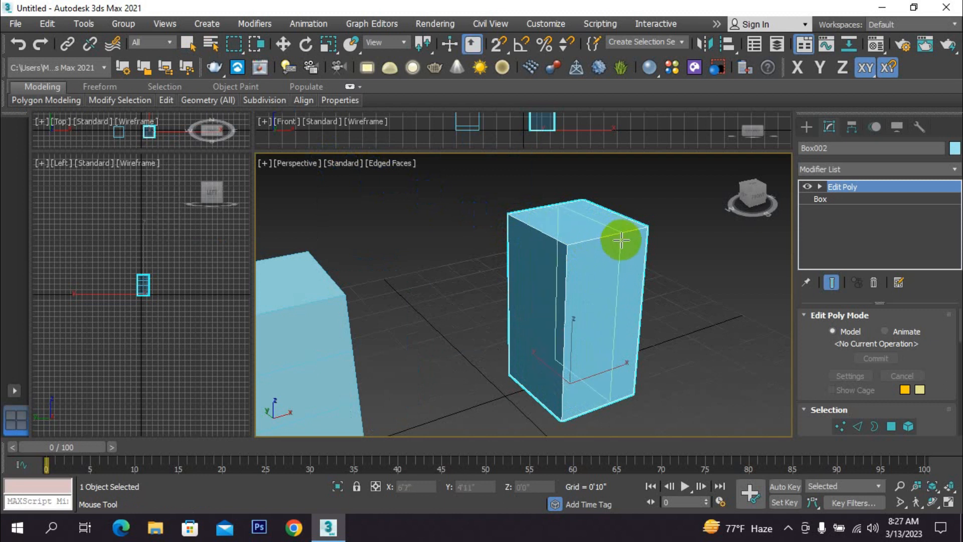
click(566, 390)
right_click(663, 341)
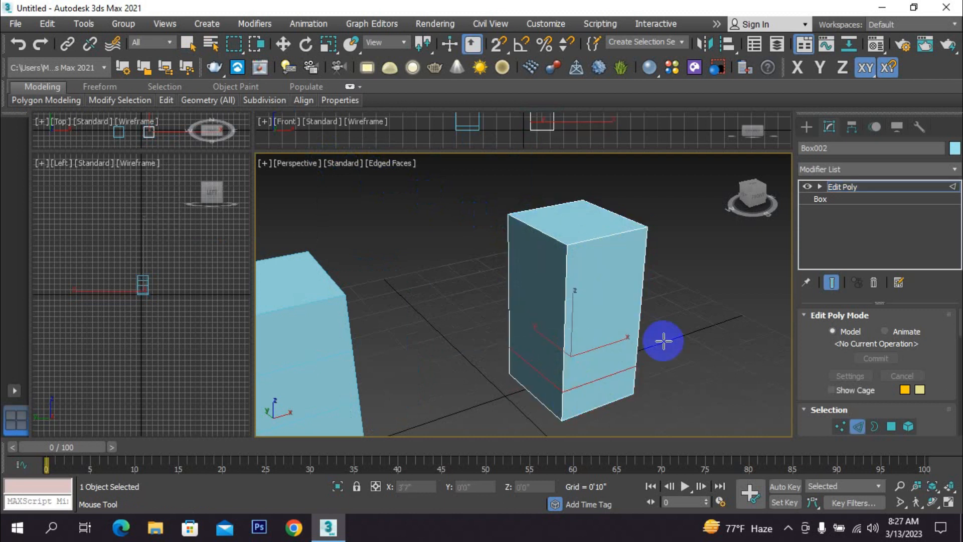
click(565, 313)
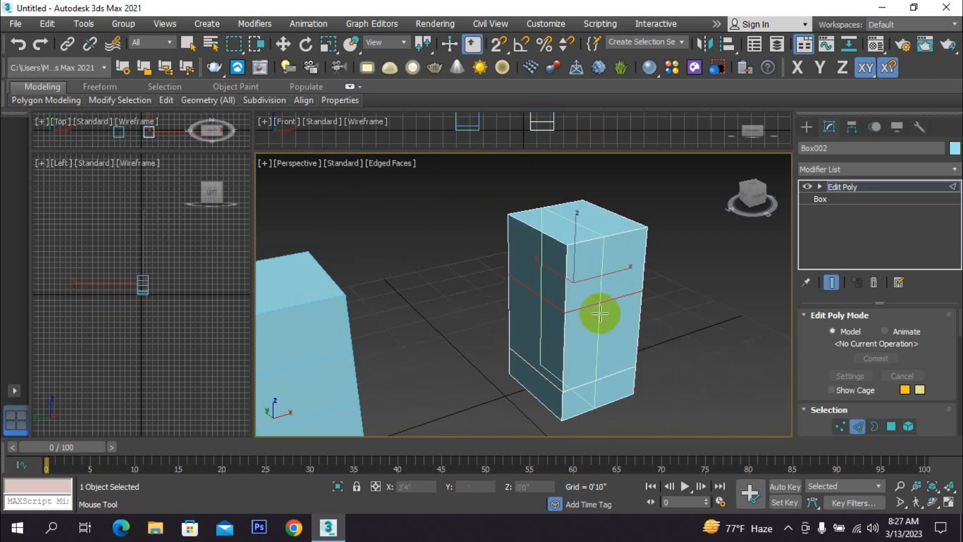
Step: Try adding two crossing vertical edge loops near the middle of the rear box's faces and end SwiftLoop
click(608, 235)
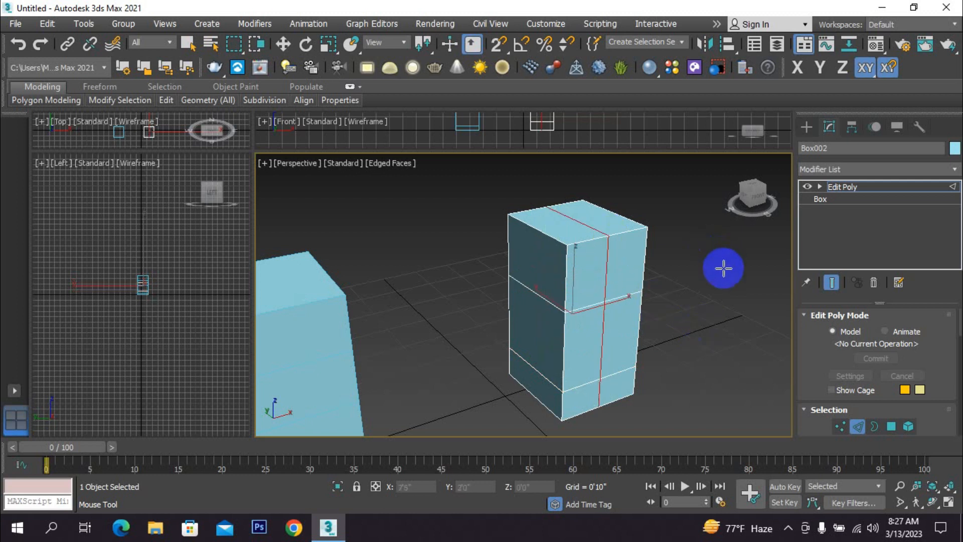
click(540, 239)
right_click(592, 357)
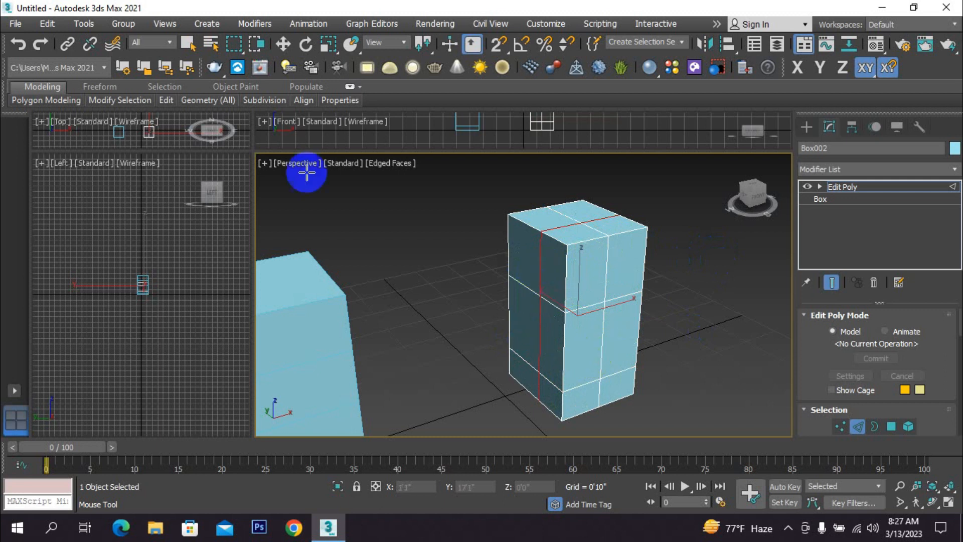
click(187, 44)
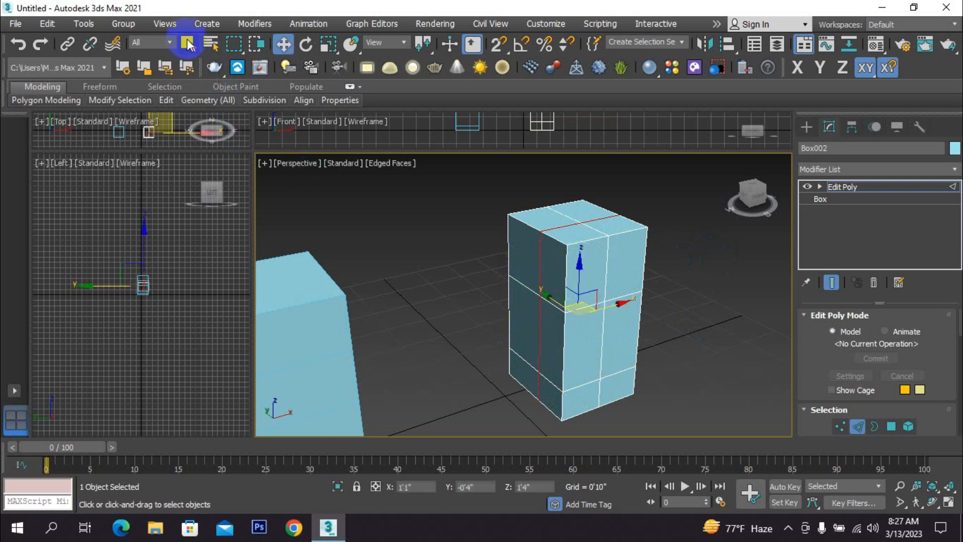
Step: Check the rear box's loops by picking single edges with the Move tool, and leave the Edge level
key(w)
scroll(477, 275, down, 3)
click(459, 275)
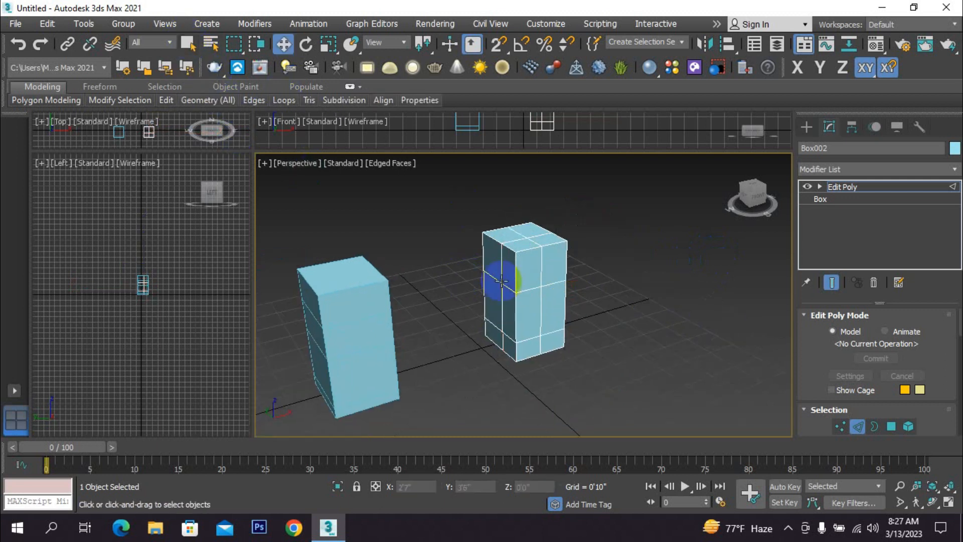
scroll(499, 256, up, 3)
scroll(546, 271, down, 3)
scroll(544, 272, up, 2)
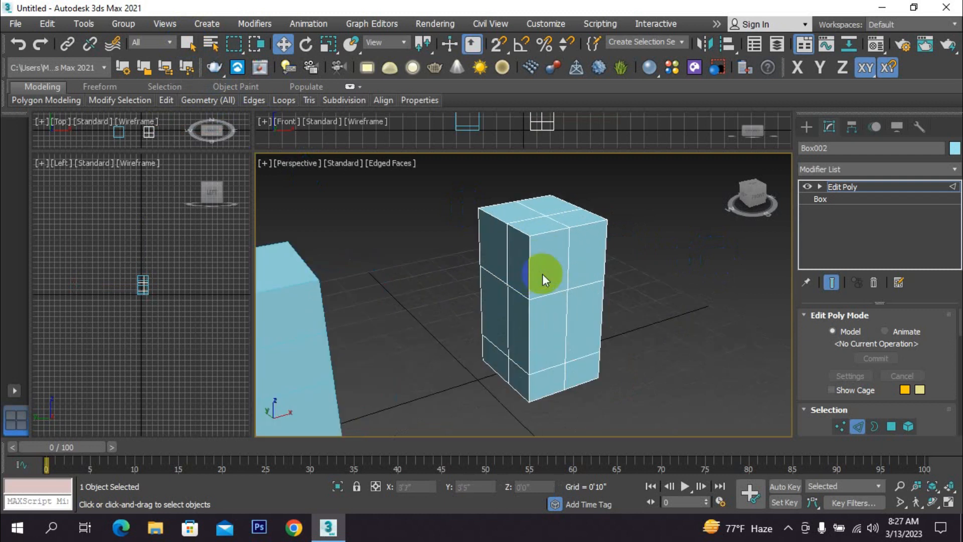
click(565, 264)
click(507, 264)
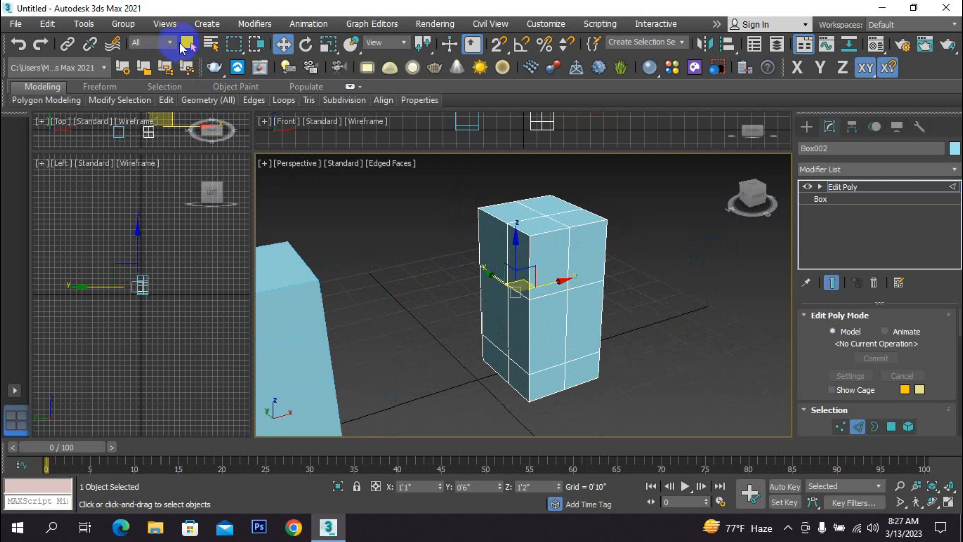
click(186, 44)
click(862, 426)
click(559, 292)
Step: Restart SwiftLoop, try deleting the vertical edge loop across the rear box's narrow side at Edge level, and undo the deletion
mouse_move(170, 97)
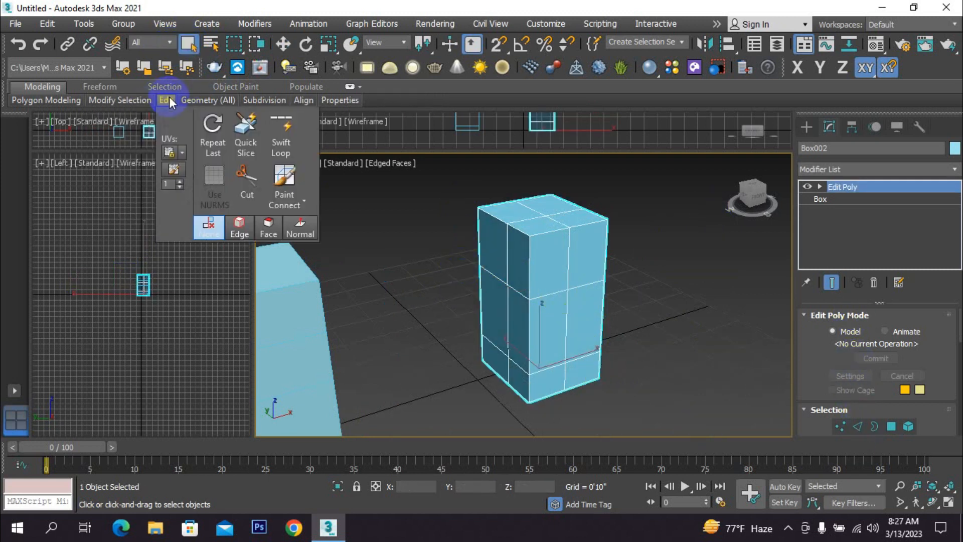
click(287, 137)
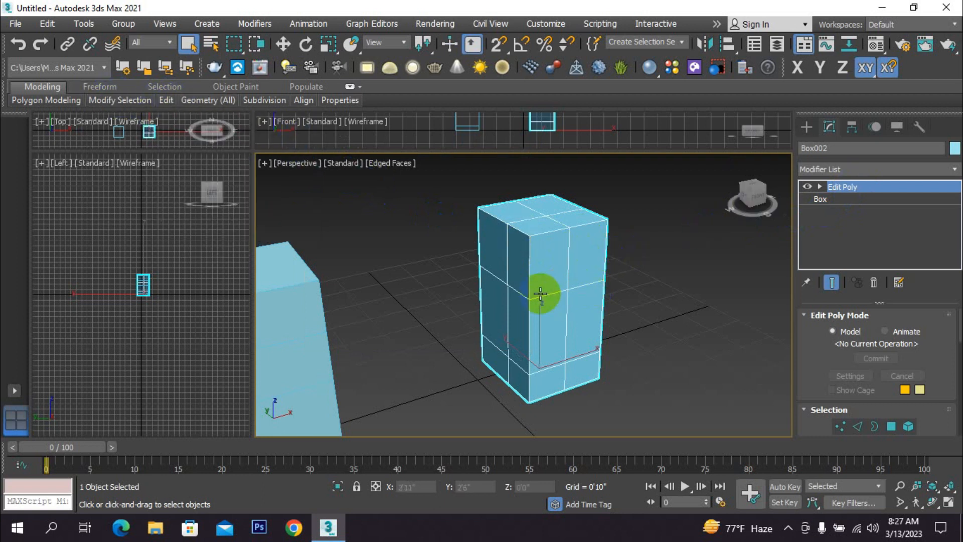
click(858, 427)
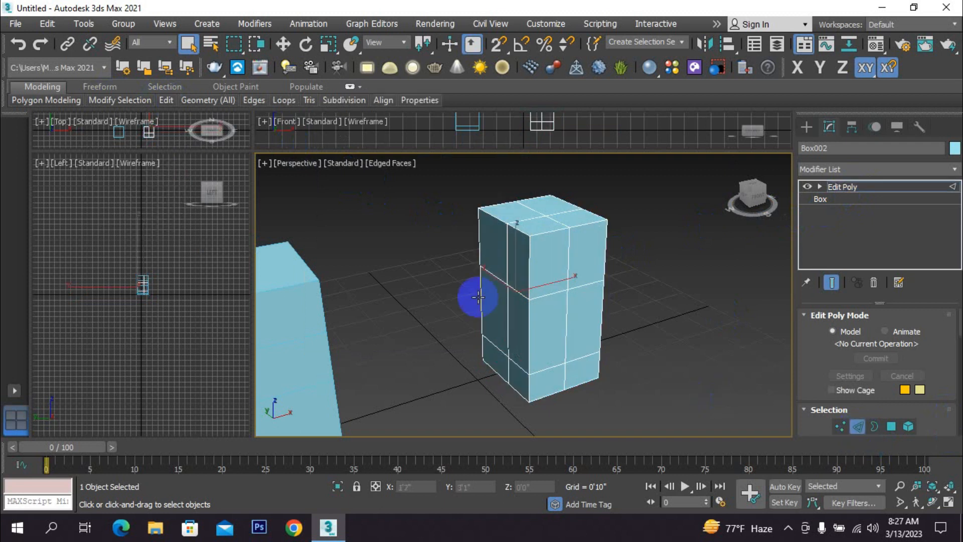
click(506, 255)
double_click(507, 257)
key(Delete)
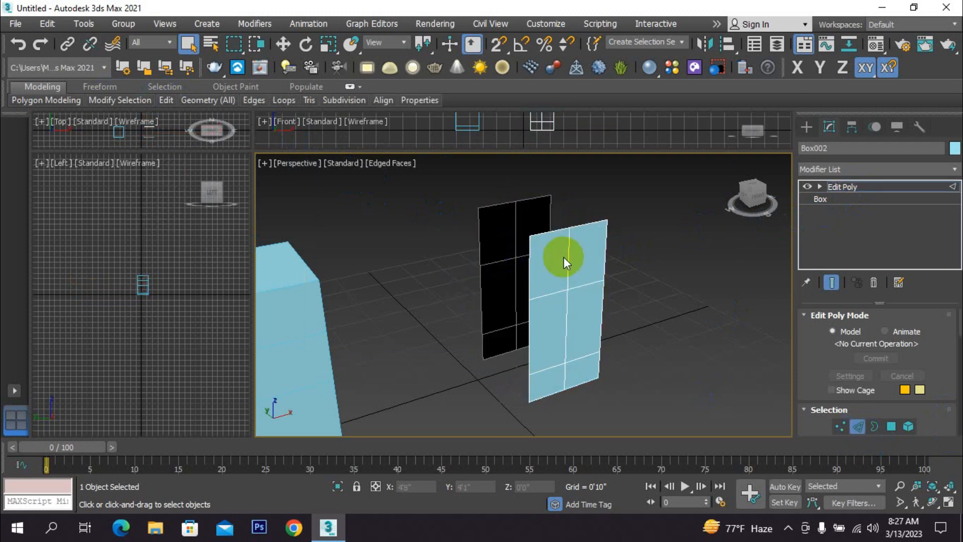
key(ctrl+z)
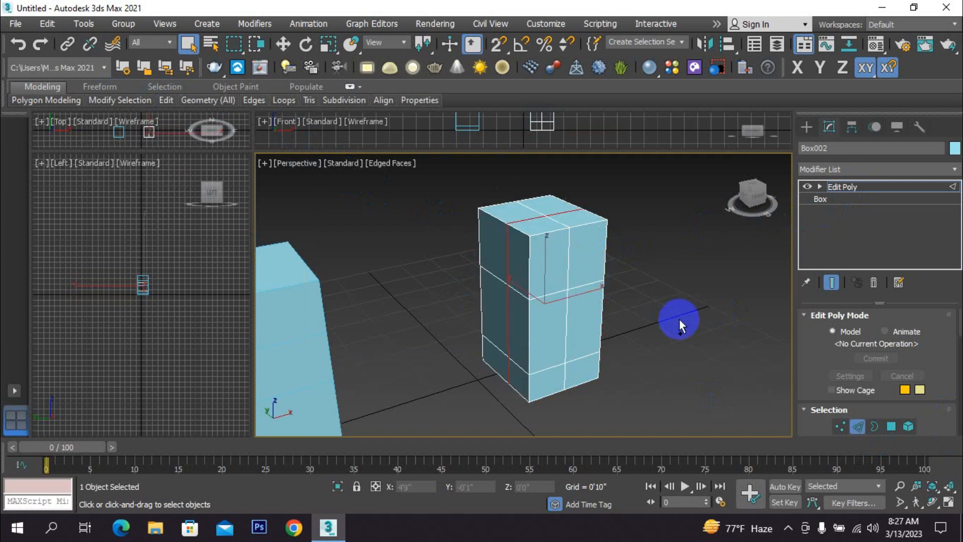
Step: Undo all the SwiftLoop edge loops on the rear box, back to the plain box
scroll(676, 306, down, 2)
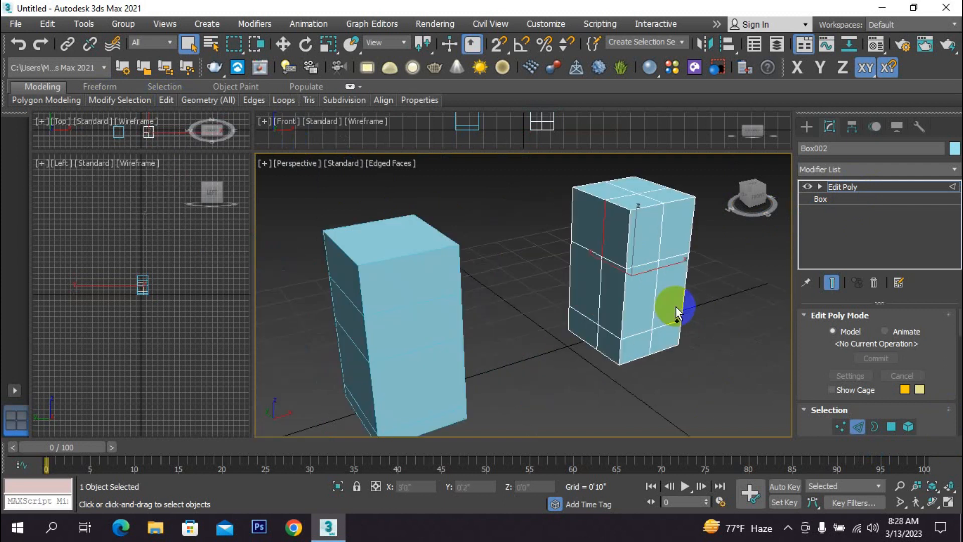
key(ctrl+z)
key(ctrl+z)
key(ctrl+z)
key(ctrl+z)
key(ctrl+z)
middle_drag(676, 307, 736, 295)
key(ctrl+z)
key(ctrl+z)
key(ctrl+z)
middle_drag(520, 313, 549, 309)
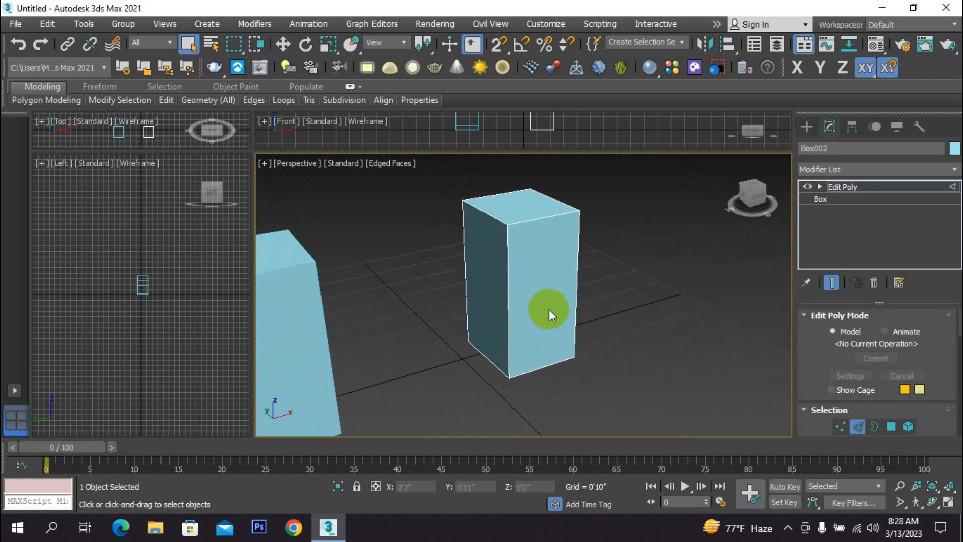
Step: Delete the Edit Poly modifier from the rear box
click(857, 187)
right_click(859, 187)
click(839, 211)
middle_drag(537, 283, 581, 284)
scroll(619, 281, down, 4)
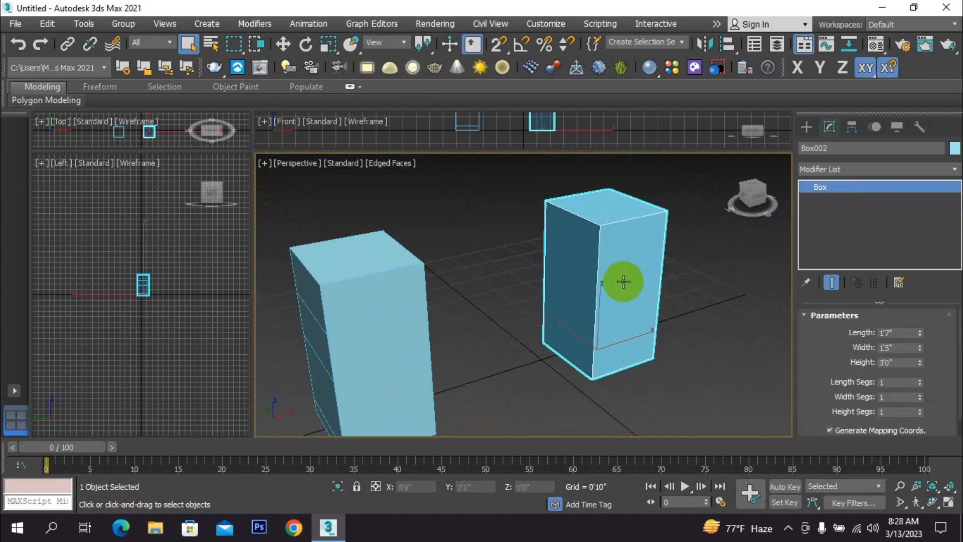
Step: Select the front box's middle horizontal edge loop at Edge level and move it down close to the lowest loop
scroll(454, 364, up, 6)
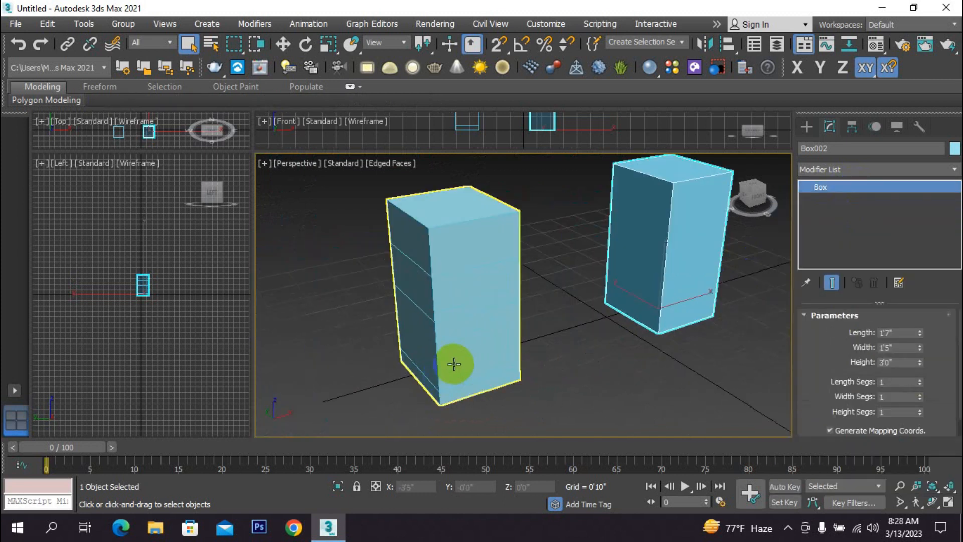
click(454, 364)
middle_drag(464, 354, 463, 345)
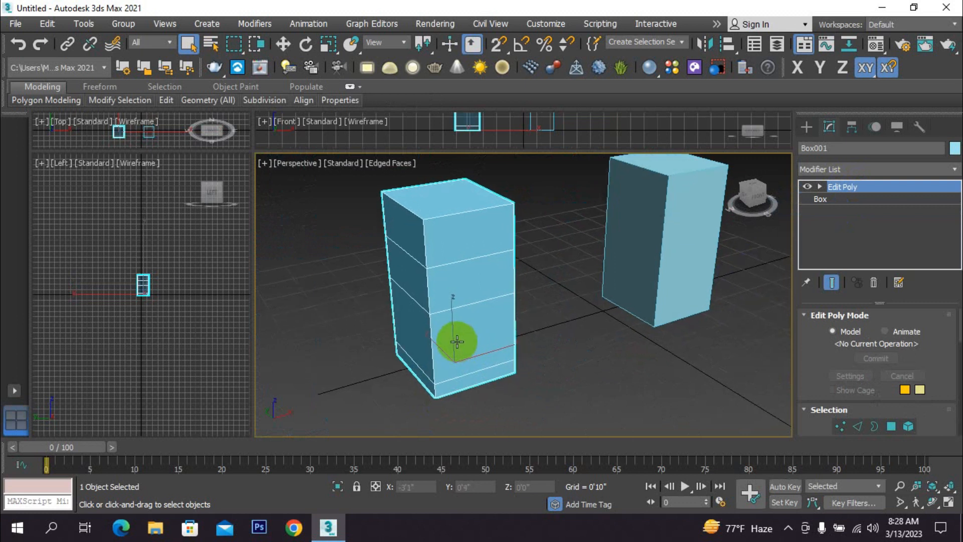
scroll(453, 317, up, 3)
scroll(453, 318, down, 3)
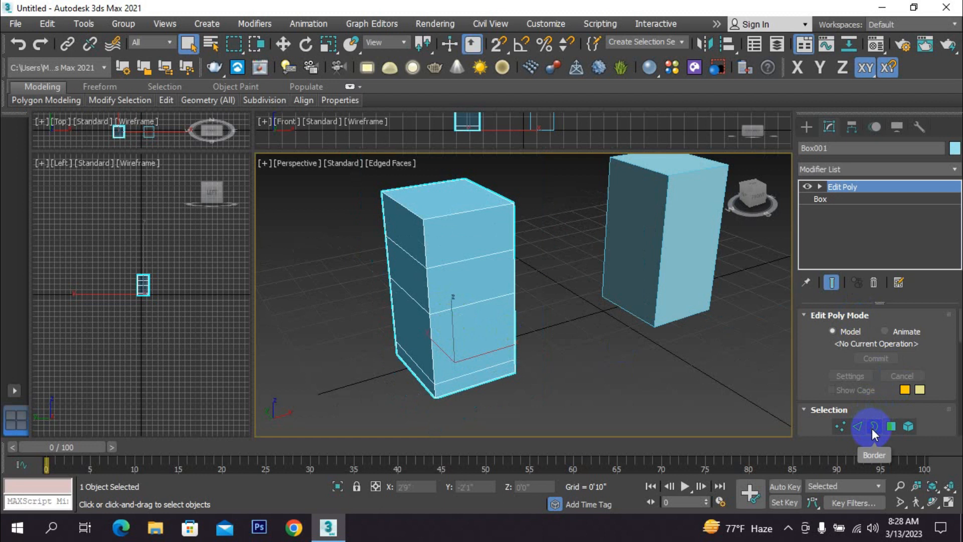
click(857, 426)
click(470, 377)
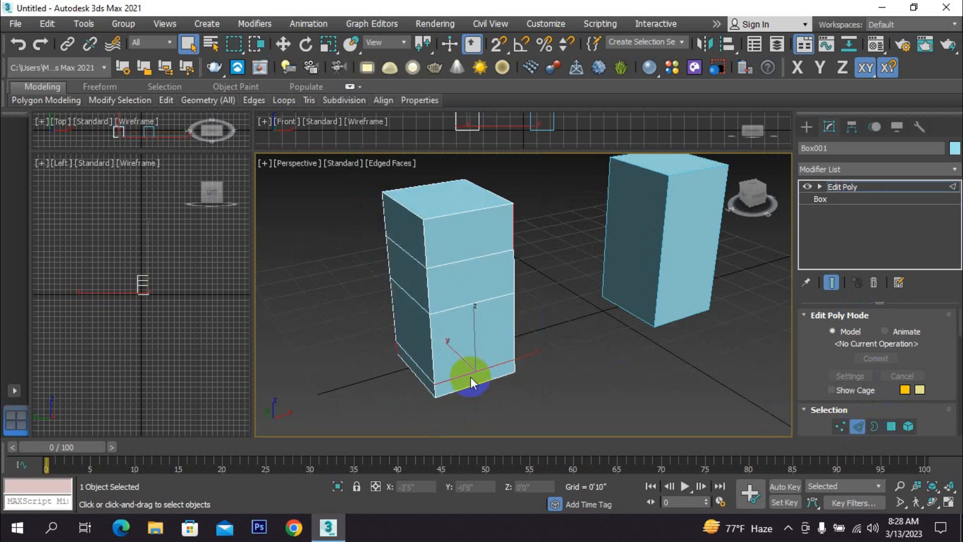
double_click(456, 309)
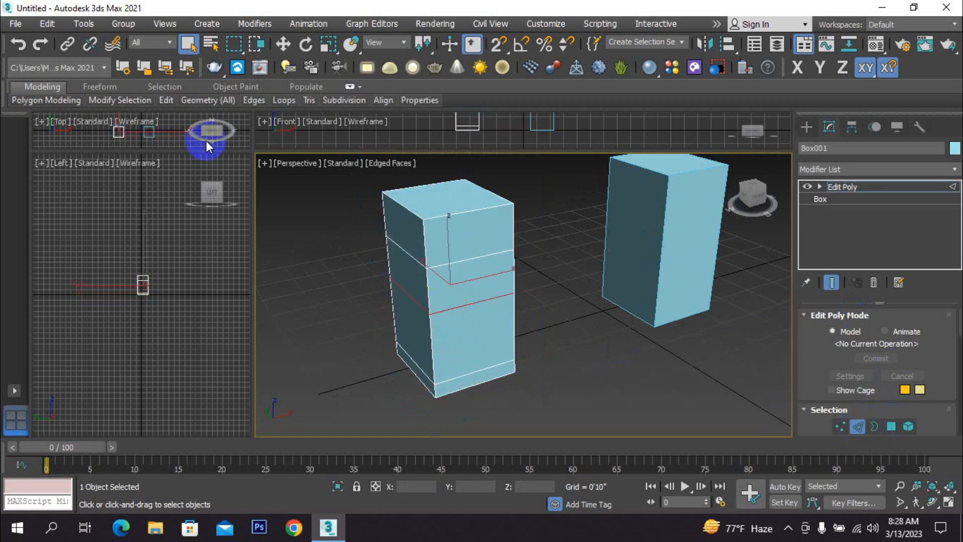
click(289, 46)
drag(449, 243, 450, 382)
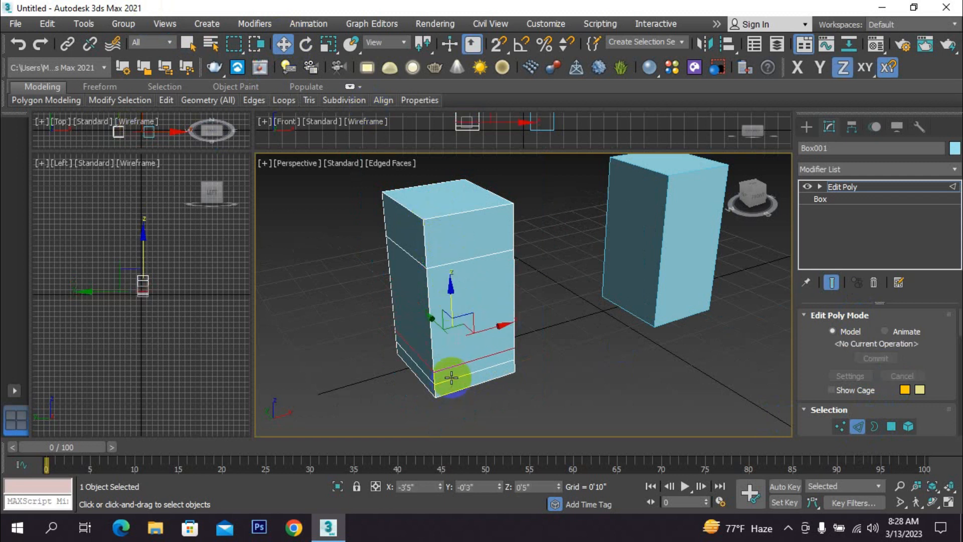
Step: Add the front box's lowest edge loop to the selection, raise both loops slightly along Z, and deselect them
ctrl+double_click(451, 378)
drag(449, 302, 451, 276)
scroll(446, 345, up, 3)
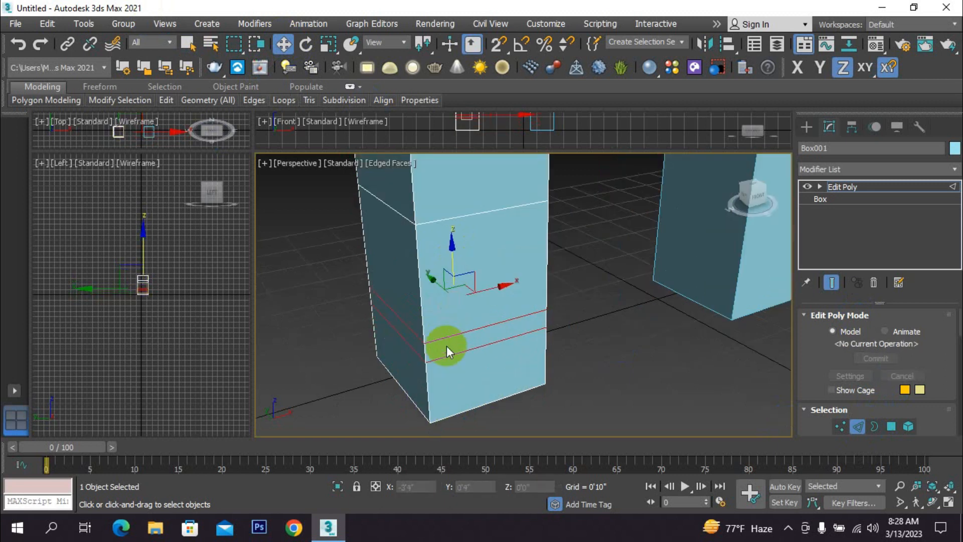
click(649, 338)
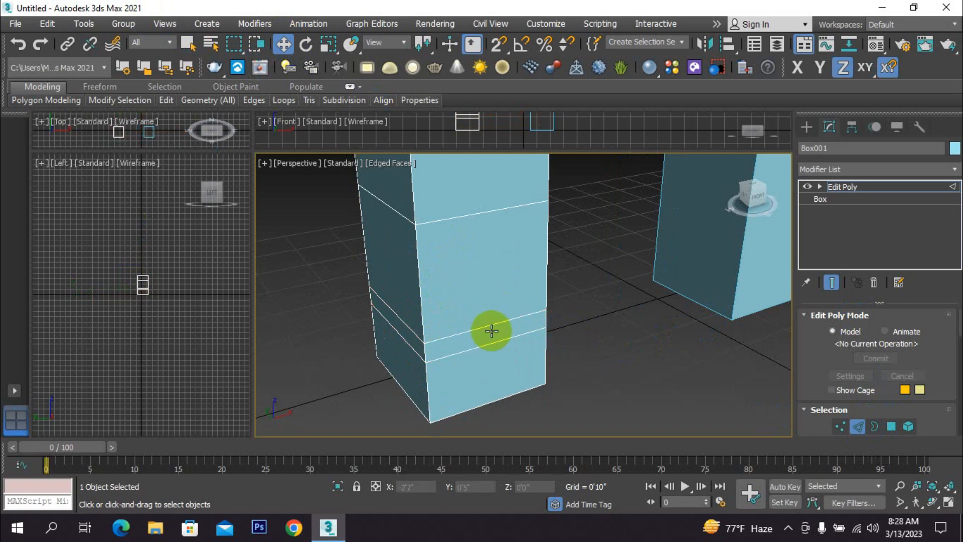
scroll(477, 314, down, 3)
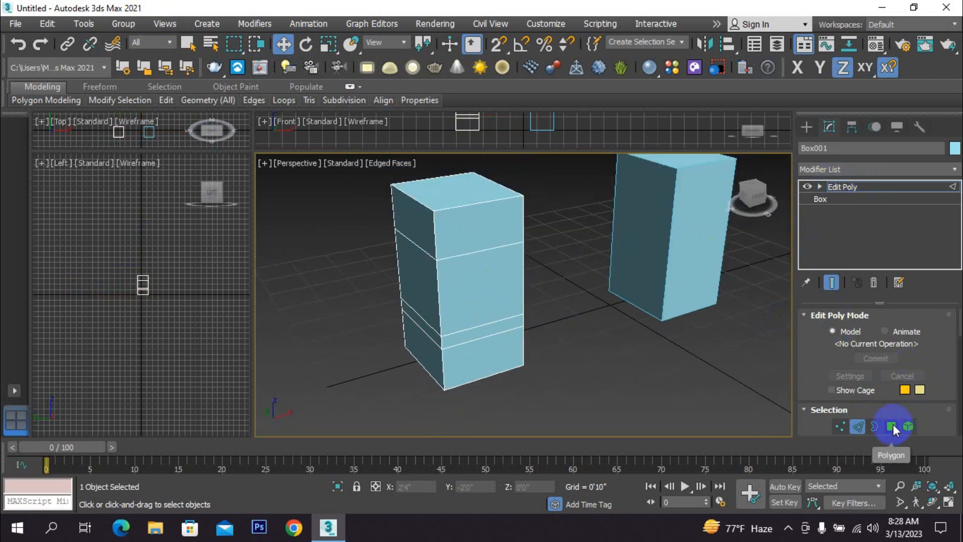
Step: Select all four polygons of the narrow band around the front box at Polygon level
scroll(894, 424, down, 1)
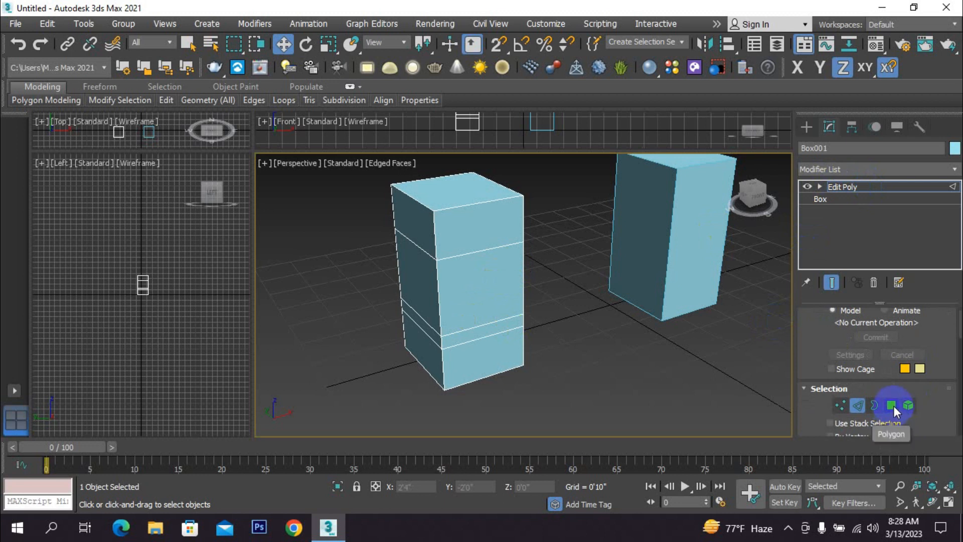
click(892, 406)
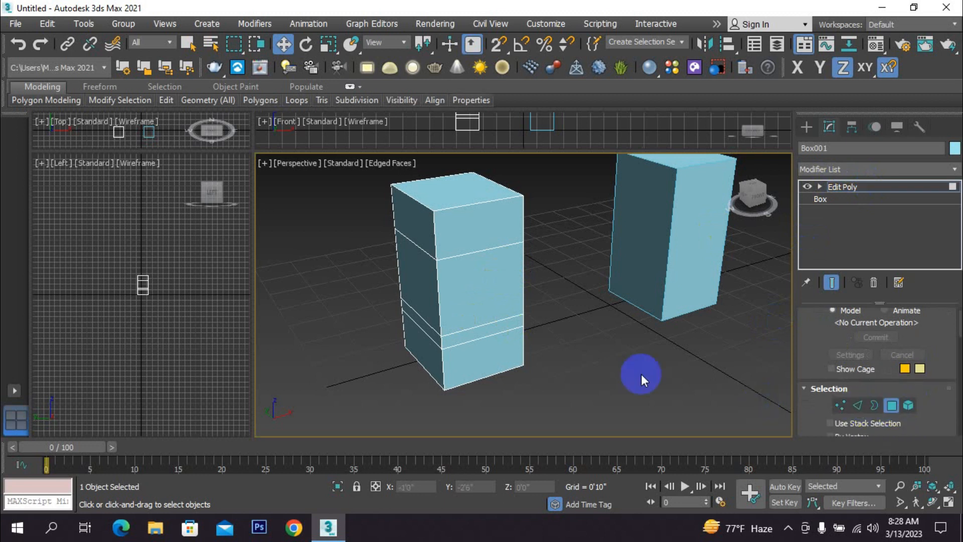
click(481, 335)
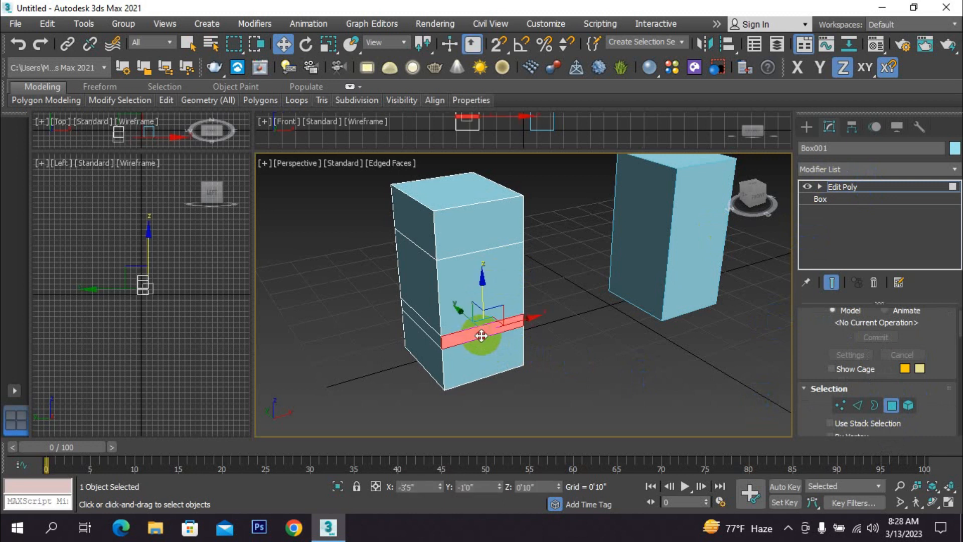
alt+middle_drag(437, 342, 524, 337)
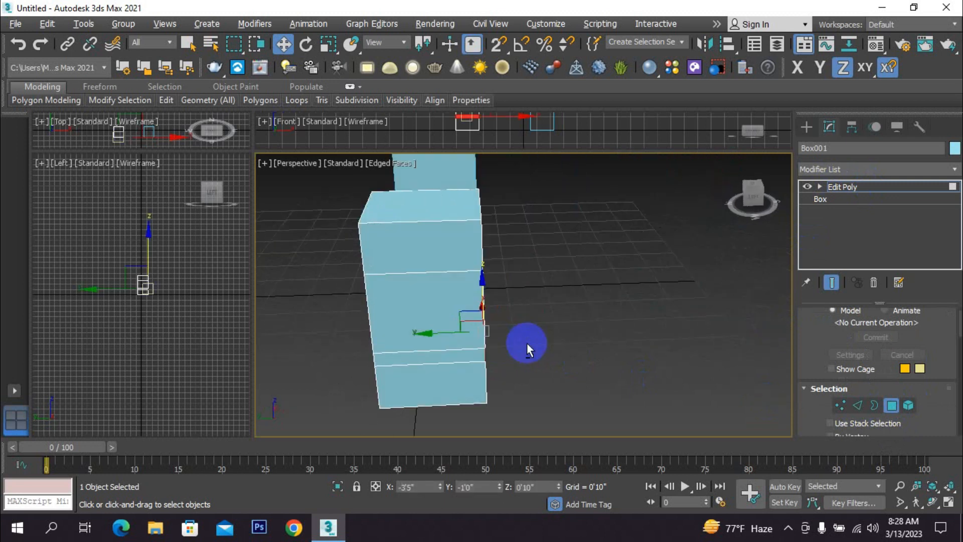
click(462, 358)
alt+middle_drag(393, 376, 455, 377)
click(455, 370)
alt+middle_drag(395, 378, 493, 375)
ctrl+click(488, 376)
alt+middle_drag(400, 362, 594, 378)
scroll(443, 376, up, 3)
scroll(458, 387, down, 3)
middle_drag(472, 393, 518, 350)
scroll(519, 349, up, 3)
scroll(519, 350, down, 3)
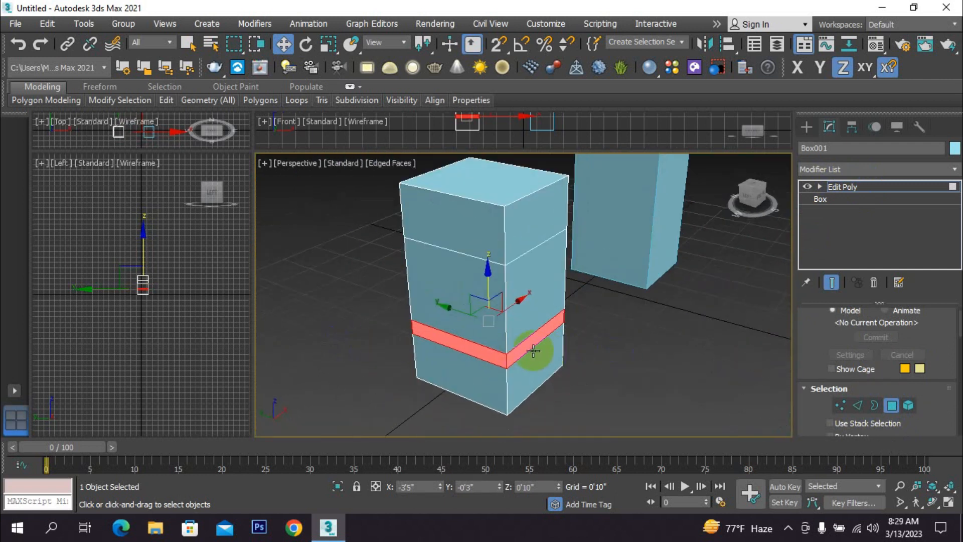
Step: Open the Bevel settings for the four selected polygons of the narrow band around the front box
alt+middle_drag(568, 353, 869, 387)
scroll(812, 403, down, 5)
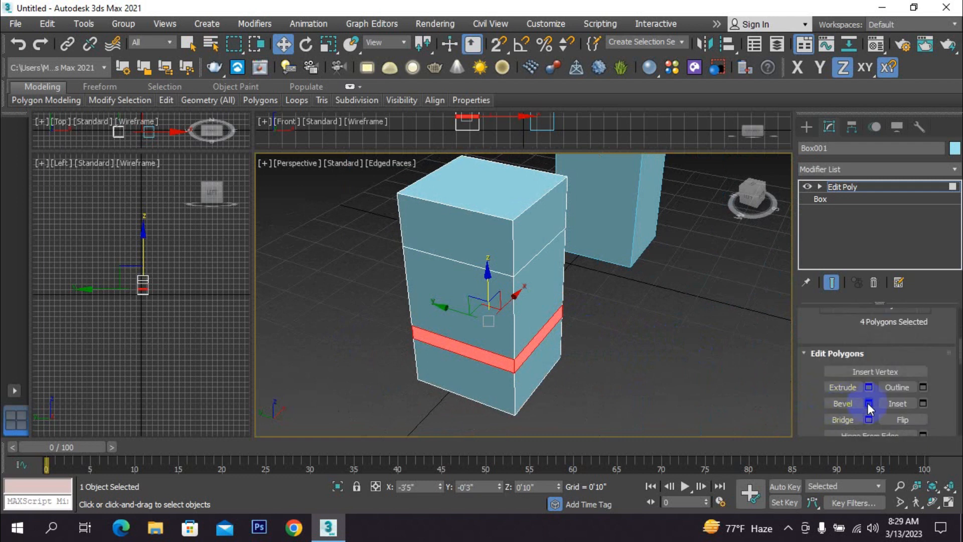
click(868, 402)
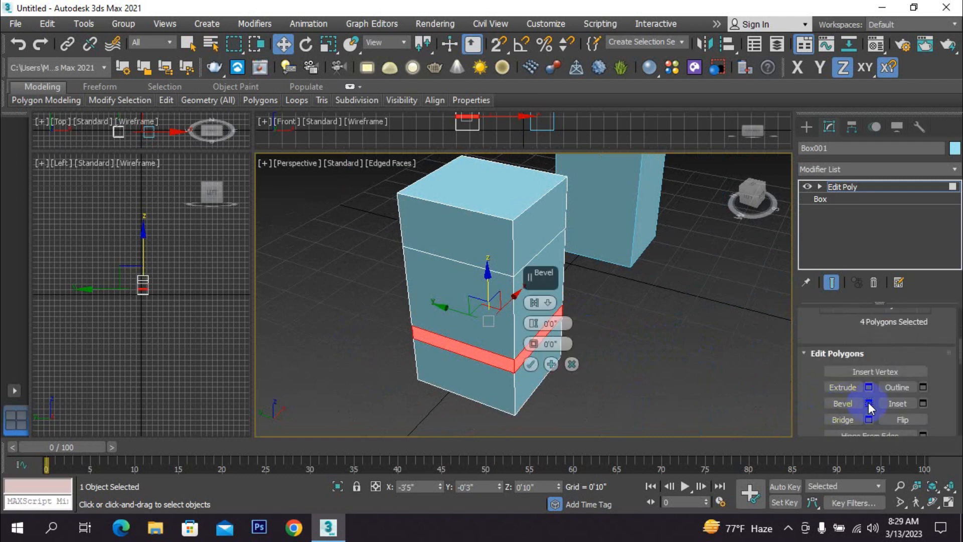
middle_drag(502, 391, 415, 390)
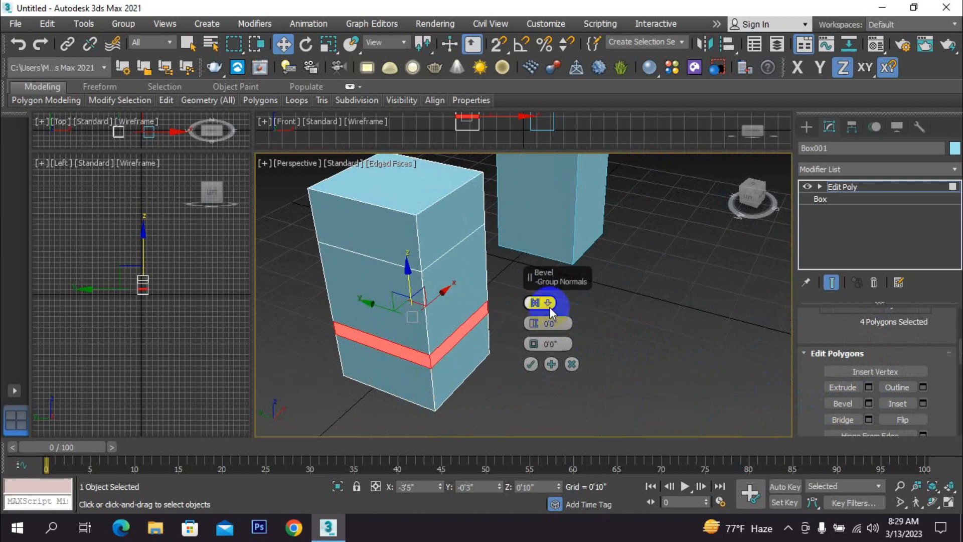
Step: Try a bevel height of about 1'3" with Group Normals and reset the height to zero
drag(533, 321, 489, 332)
alt+middle_drag(489, 332, 408, 311)
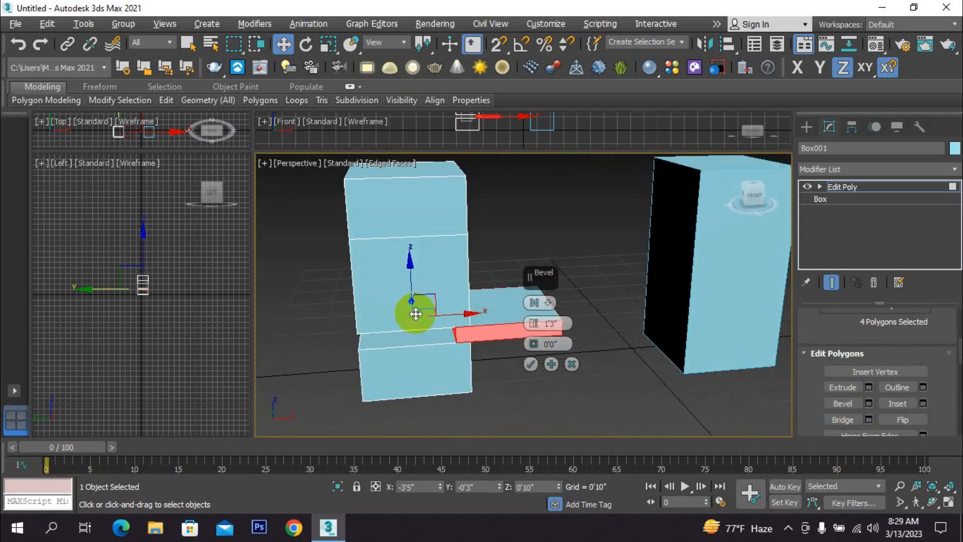
right_click(533, 326)
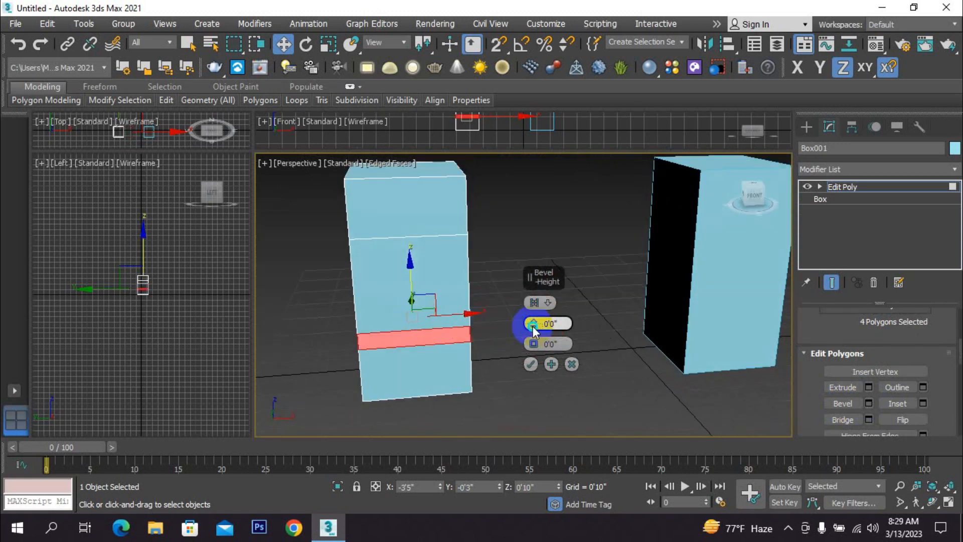
middle_drag(451, 355, 514, 352)
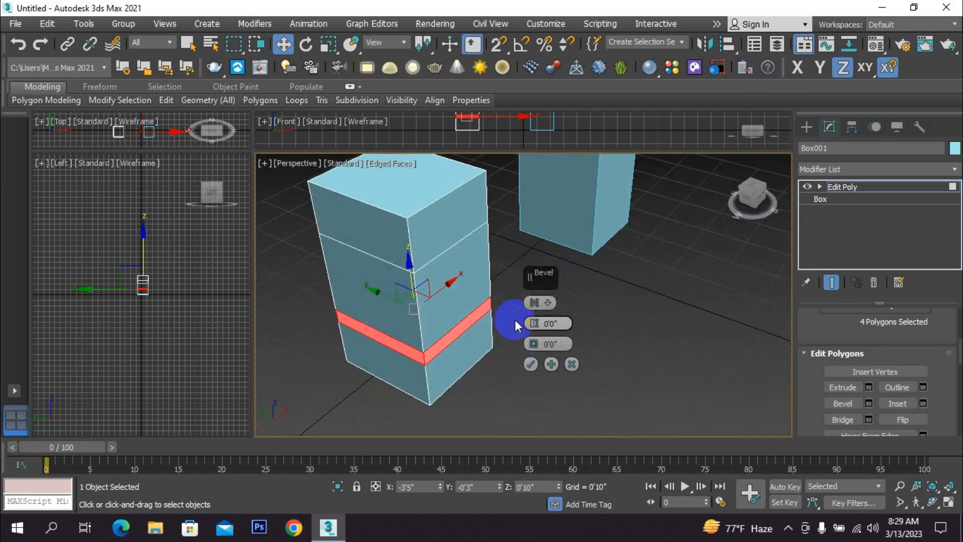
Step: Switch the band's bevel type to Local Normals and raise its height to about 0'9"
click(547, 303)
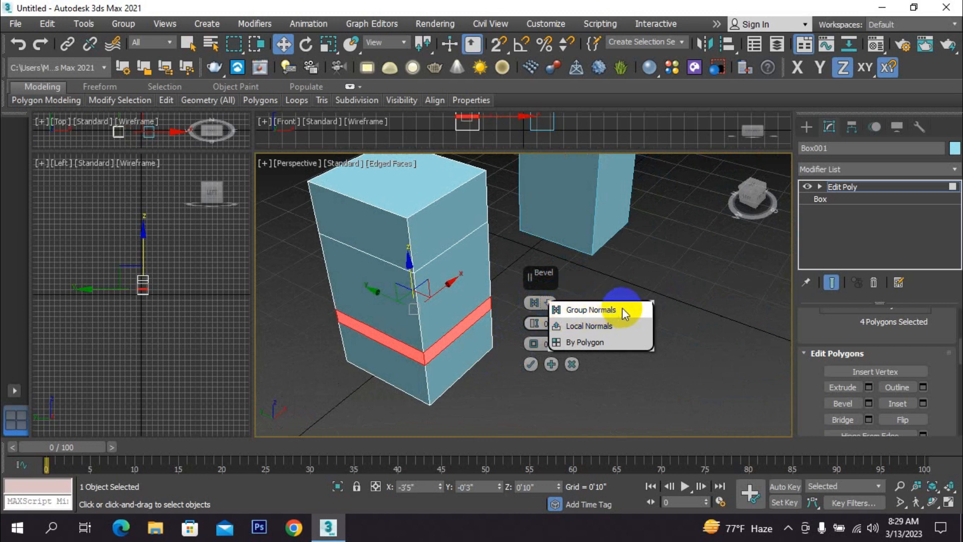
click(580, 327)
click(535, 322)
drag(535, 320, 545, 290)
alt+middle_drag(579, 312, 516, 323)
click(535, 335)
Step: Switch the band's bevel type to By Polygon and increase its height to about 1'7"
click(547, 305)
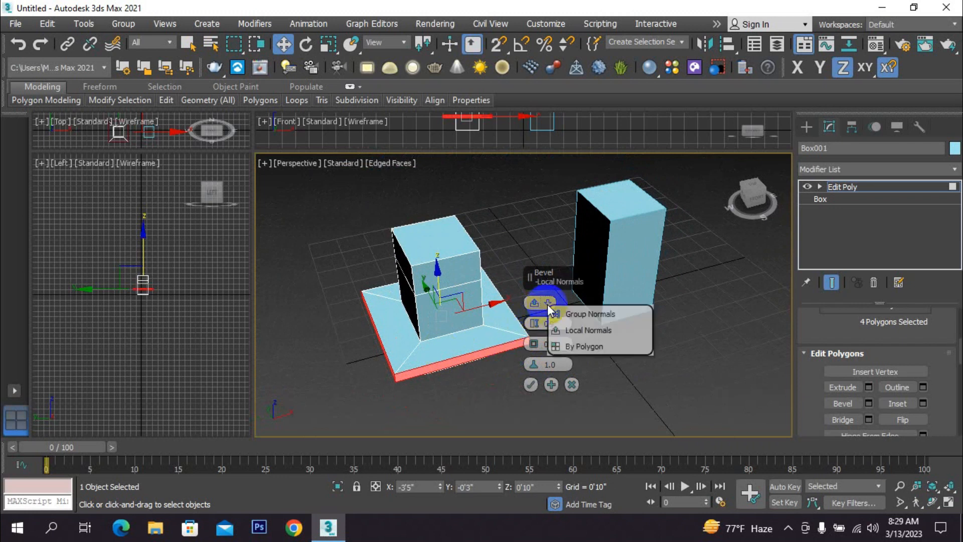
click(579, 347)
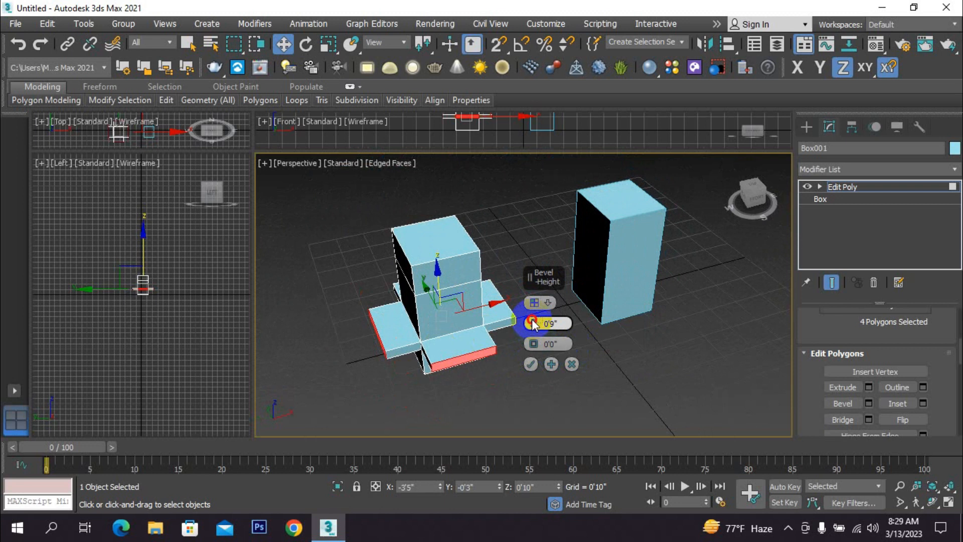
drag(532, 323, 537, 282)
alt+middle_drag(550, 378, 541, 308)
Step: Compare the Group Normals bevel type on the band and set the type to Local Normals
click(546, 302)
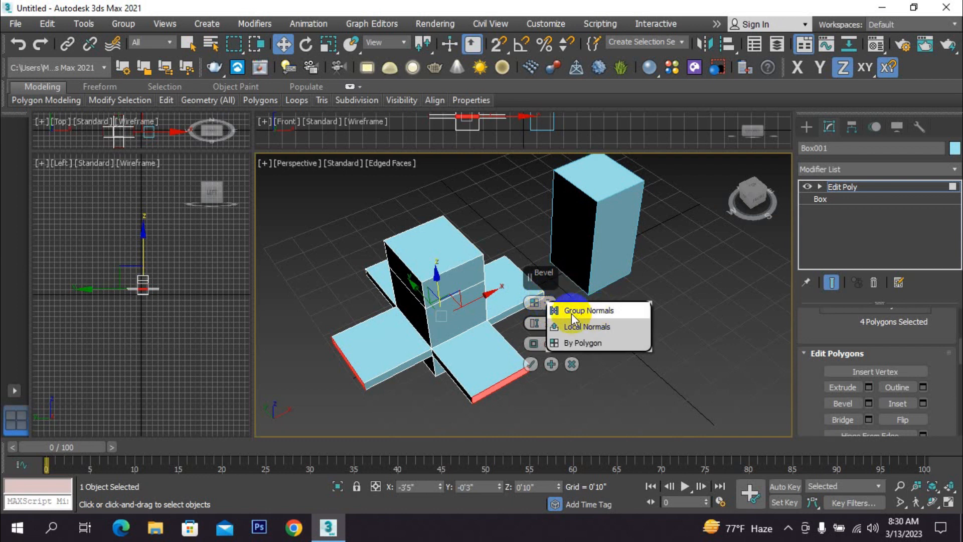
click(604, 311)
alt+middle_drag(516, 356, 519, 321)
click(548, 303)
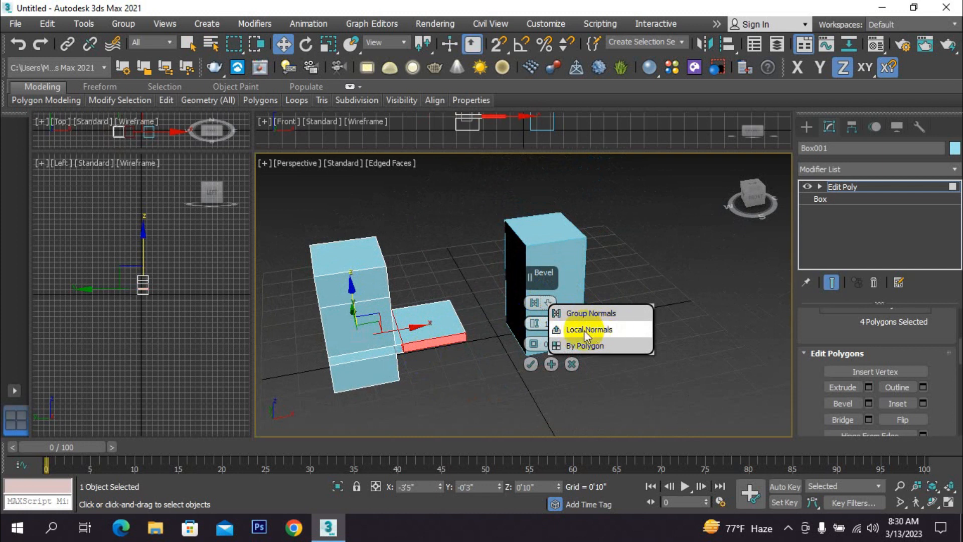
click(608, 330)
alt+middle_drag(608, 330, 478, 344)
Step: Try the By Polygon type and a bevel outline amount, reset the outline to zero, and return to Local Normals
click(548, 303)
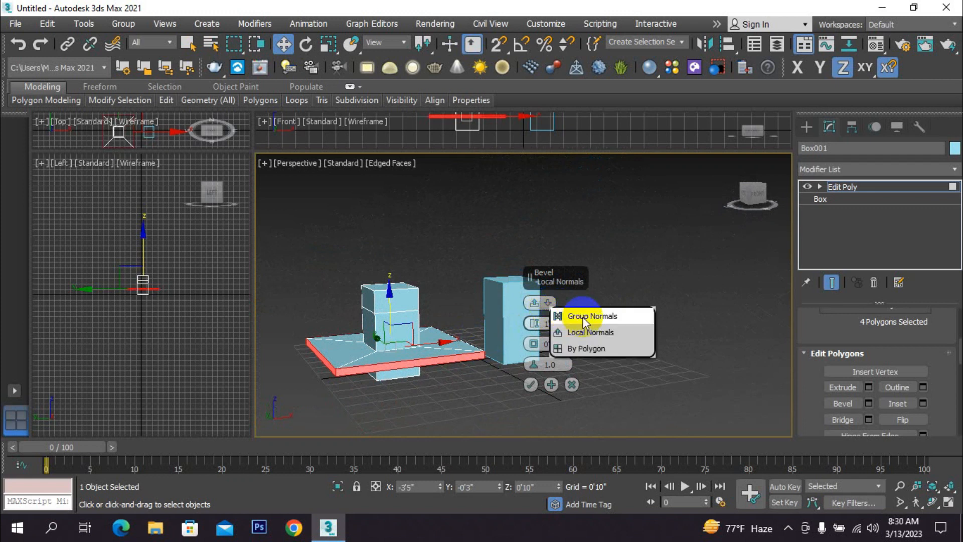
click(584, 348)
click(534, 303)
click(540, 343)
drag(534, 346, 535, 342)
mouse_move(545, 324)
mouse_down()
mouse_move(544, 280)
mouse_move(539, 319)
mouse_up()
right_click(535, 347)
mouse_move(464, 366)
alt+middle_down()
mouse_move(456, 410)
mouse_move(445, 402)
mouse_move(451, 375)
alt+middle_up()
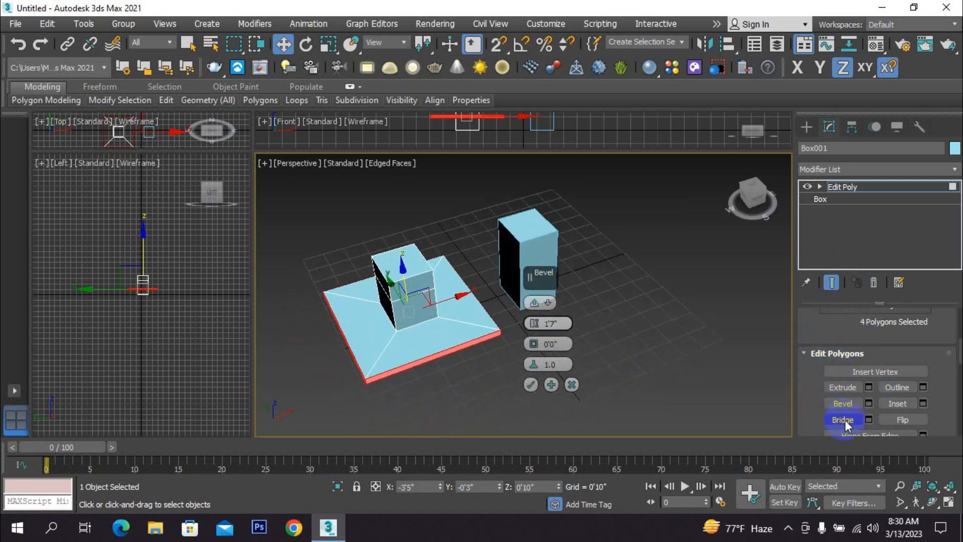
Step: Apply the Local Normals bevel to the front box's band and deselect its polygons
click(548, 301)
click(543, 301)
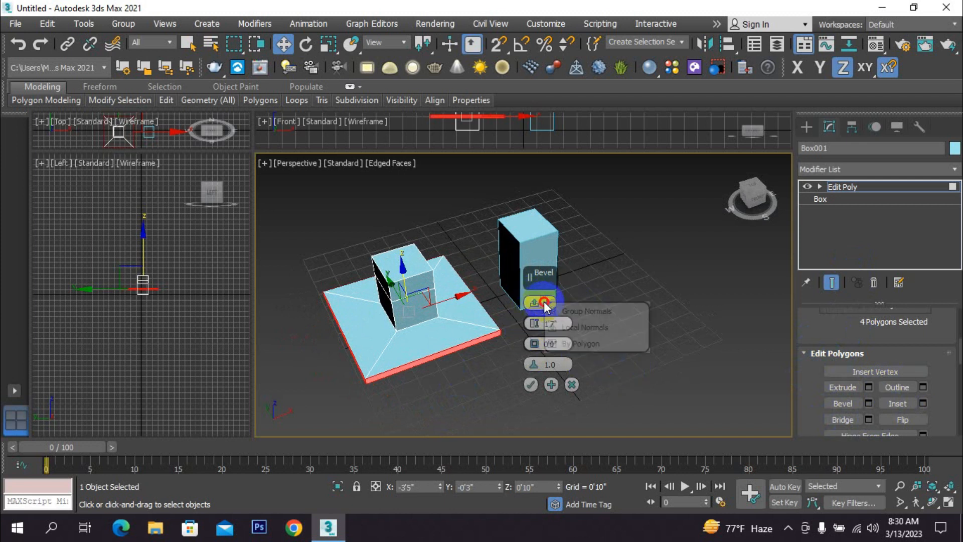
click(549, 311)
click(531, 385)
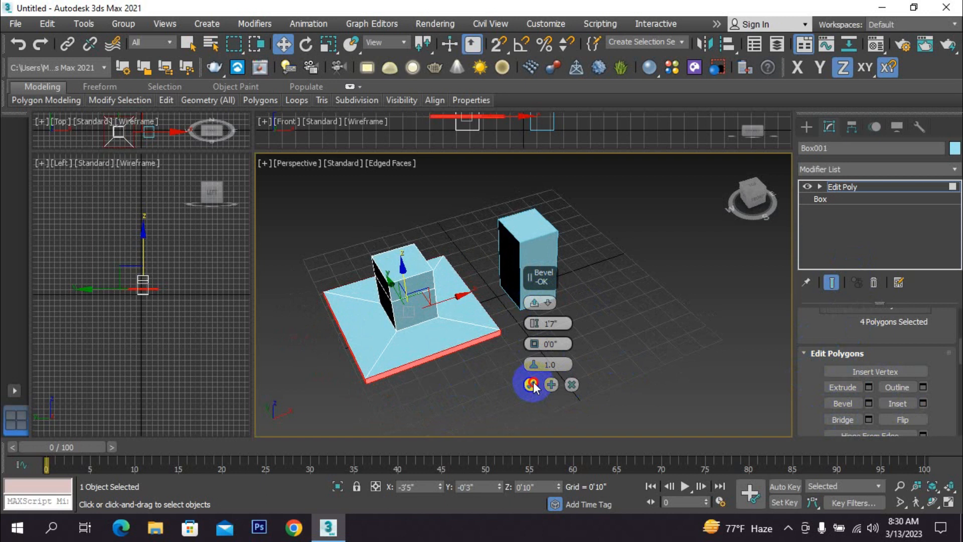
click(446, 381)
mouse_move(446, 381)
alt+middle_down()
mouse_move(464, 390)
mouse_move(462, 351)
mouse_move(477, 354)
mouse_move(462, 382)
alt+middle_up()
scroll(469, 370, down, 3)
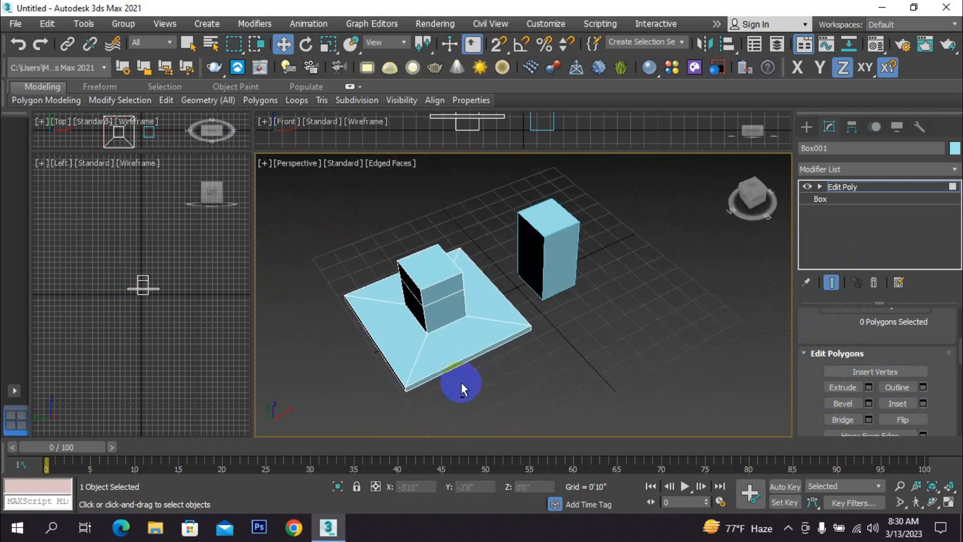